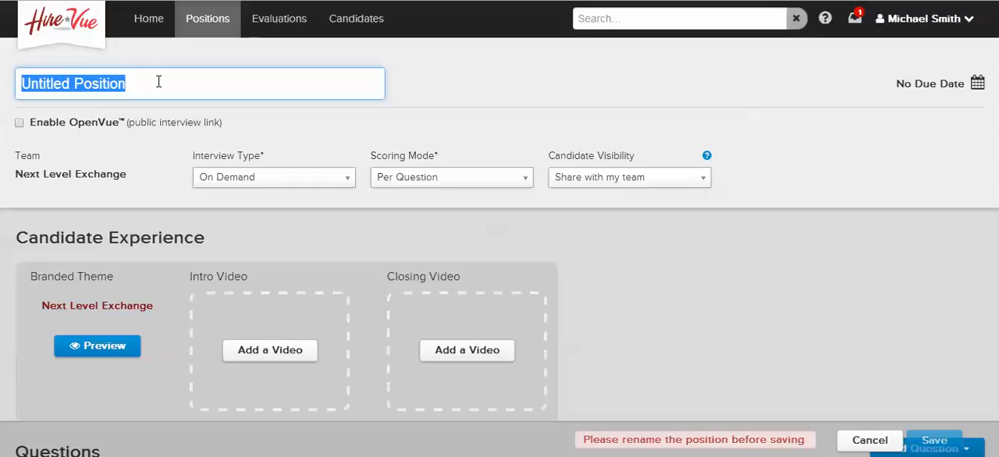
Name the position Test, without a due date, and enable its OpenVue public interview link
text(Test)
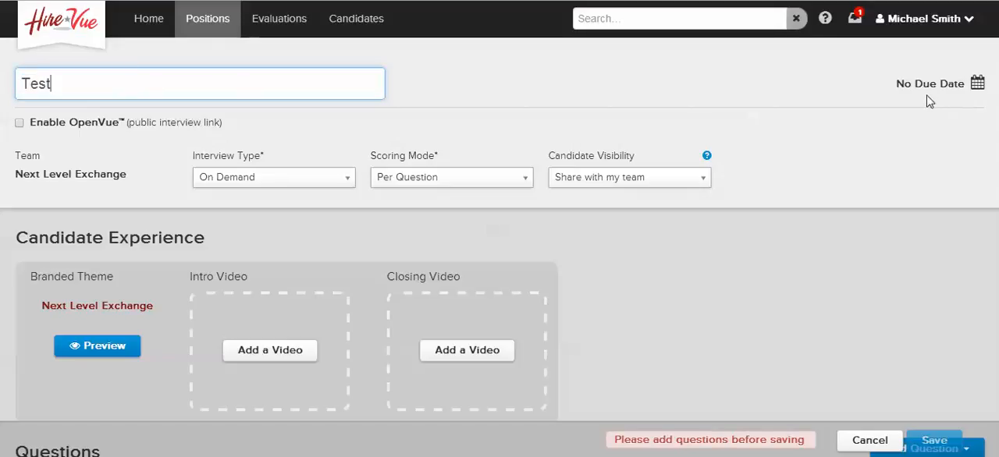
click(955, 93)
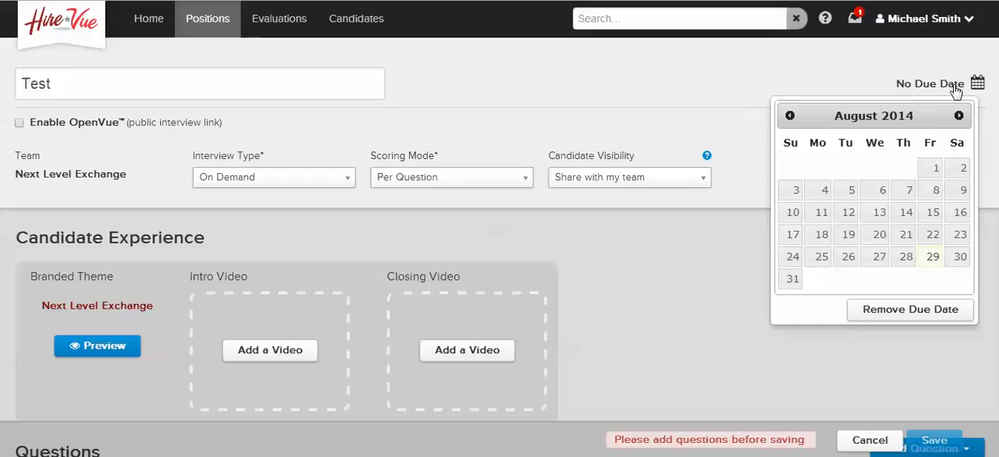
click(903, 316)
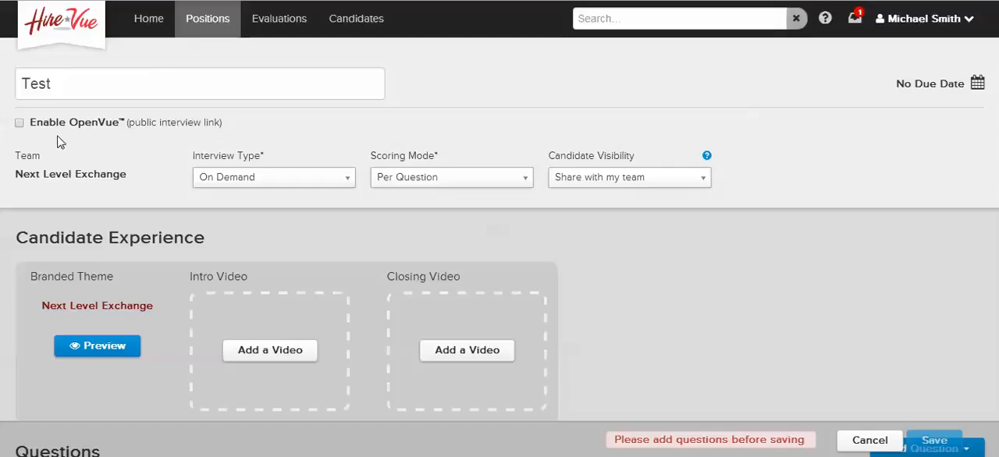
click(19, 123)
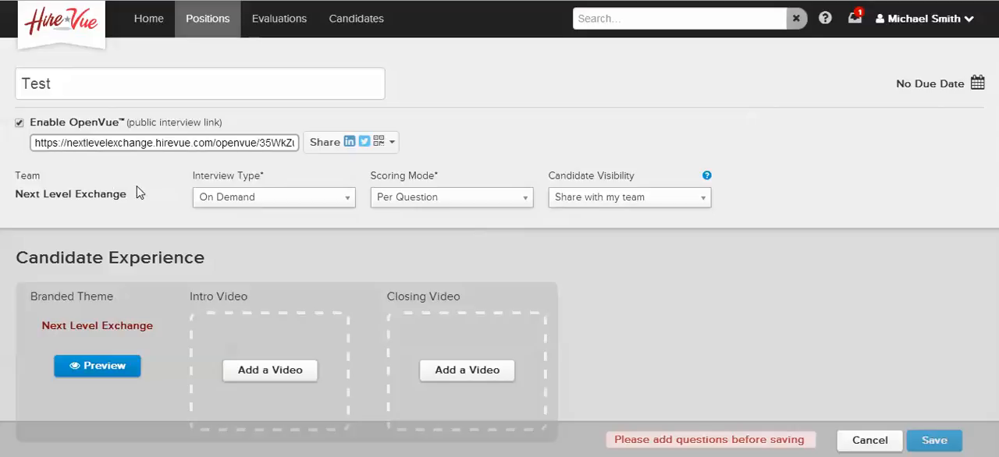
Configure the position with interview type On Demand, scoring mode Per Question and candidate visibility Share with my team
click(205, 204)
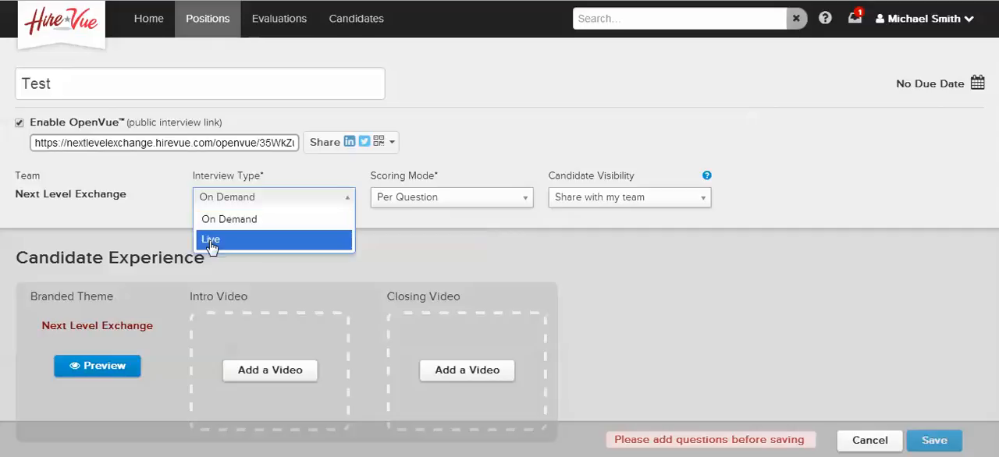
click(222, 225)
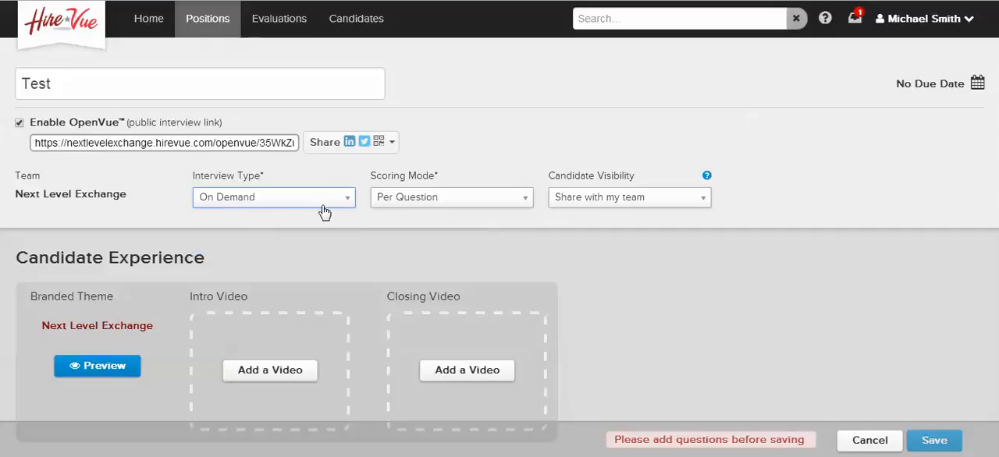
click(426, 205)
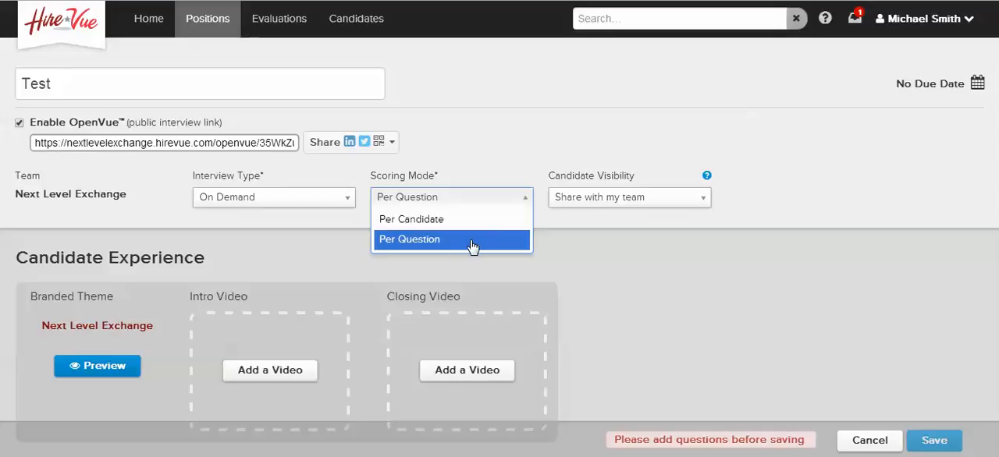
click(425, 240)
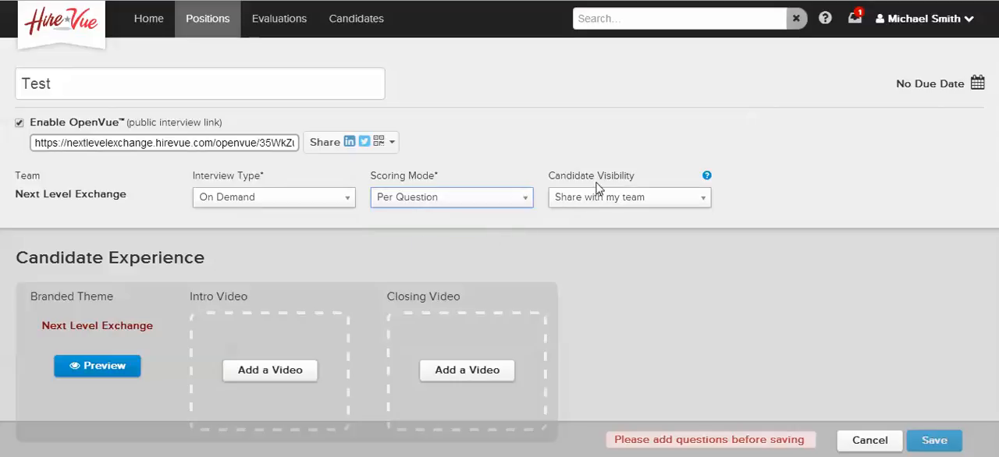
click(614, 205)
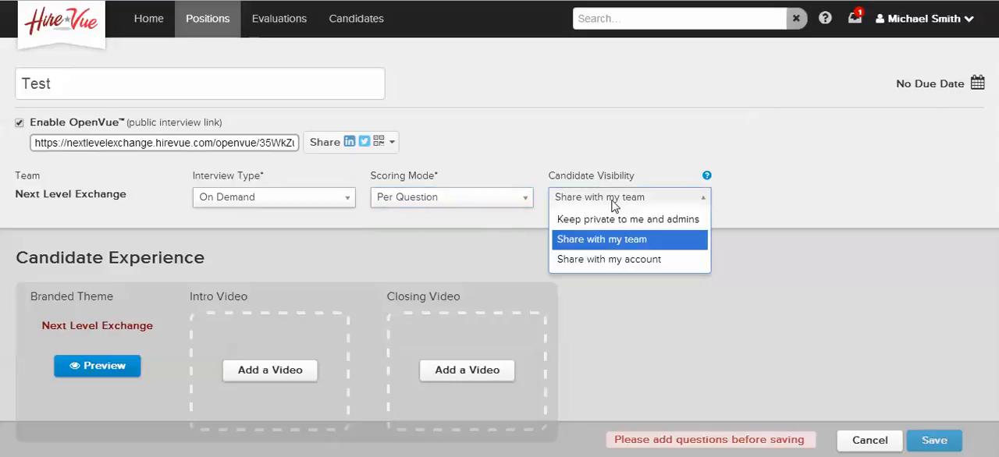
click(609, 242)
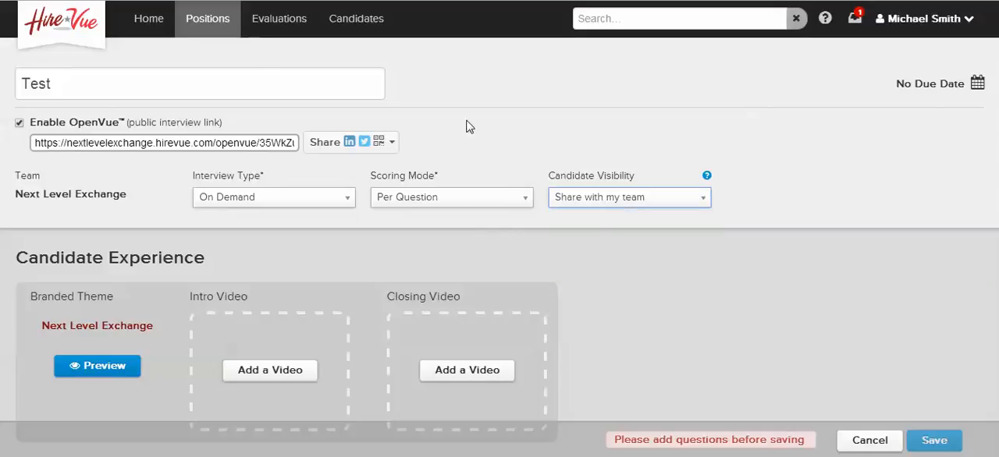
Add the Next Level Recruiting Training Top Tip video as the intro and the That's a Great Question video as the closing video
scroll(365, 7, down, 1)
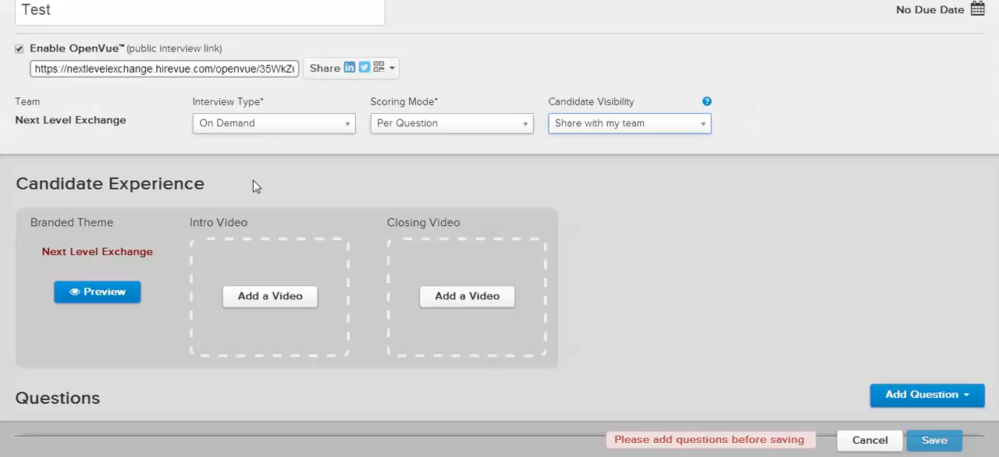
click(267, 298)
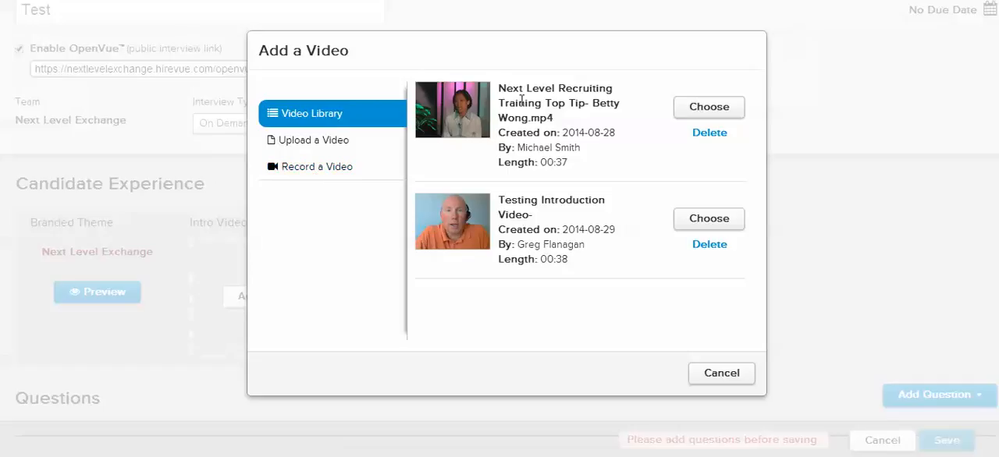
click(697, 107)
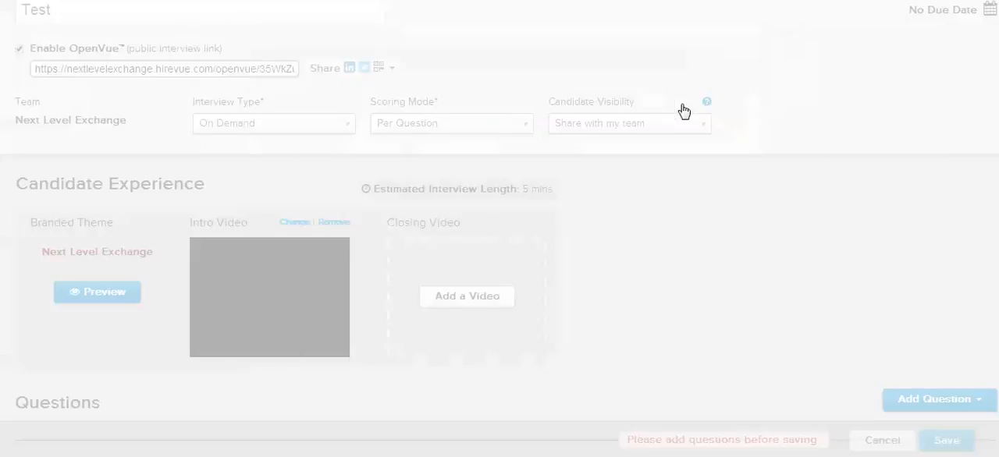
click(467, 296)
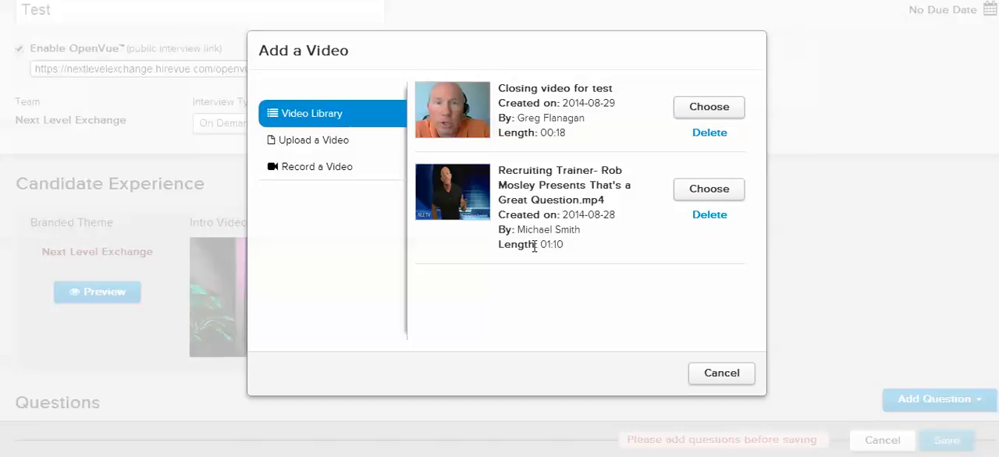
click(697, 195)
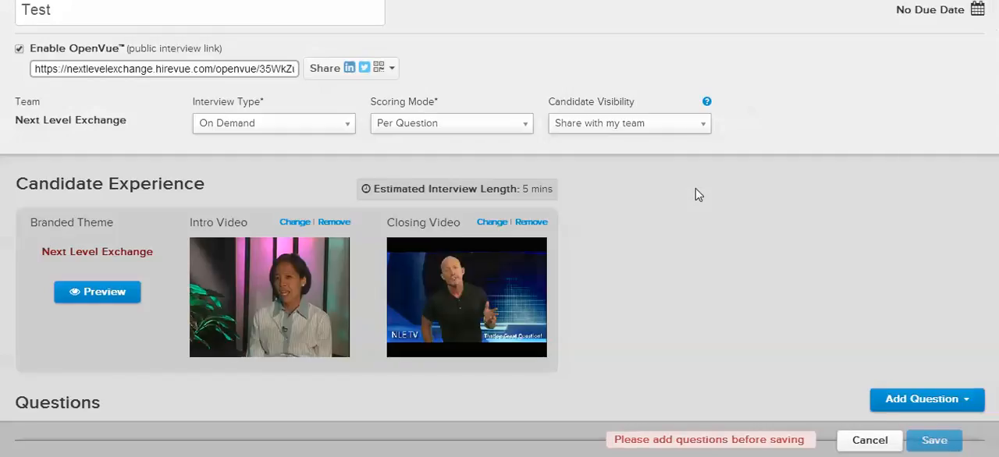
Create a new question reading "Why did you apply for this position?" without inserting a link
scroll(705, 276, down, 1)
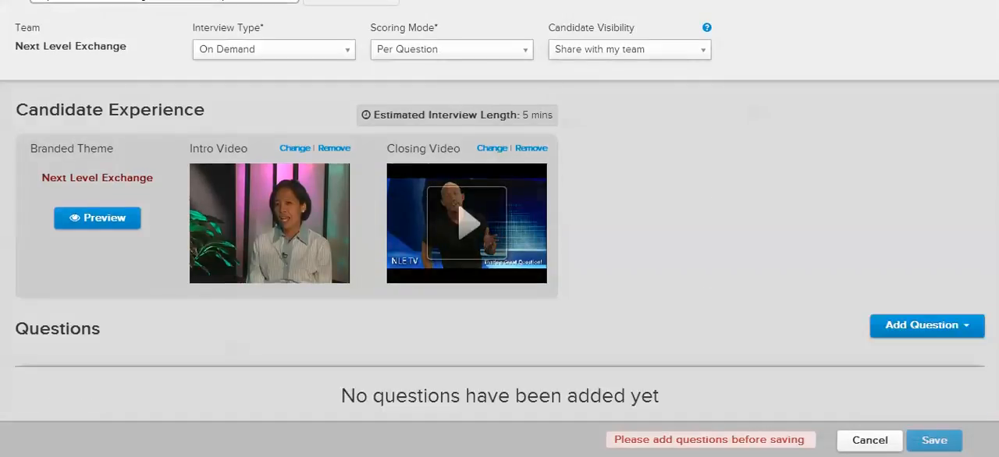
click(926, 332)
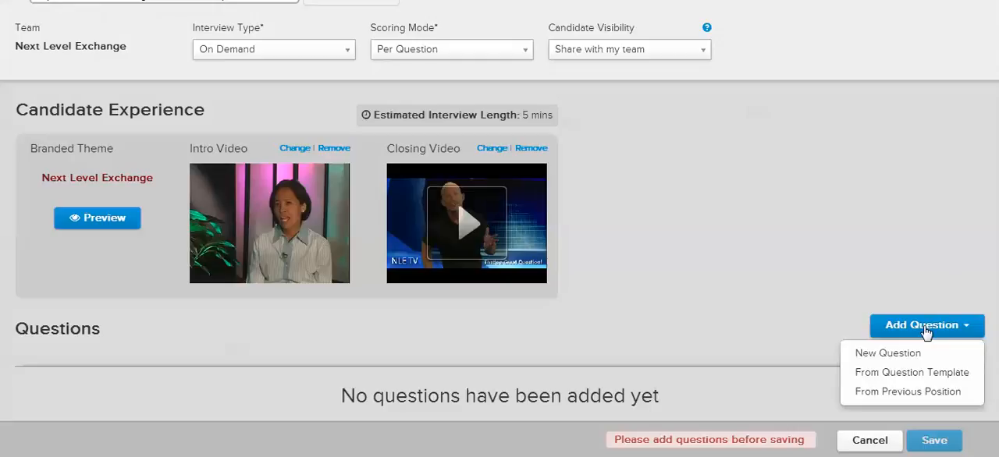
click(887, 355)
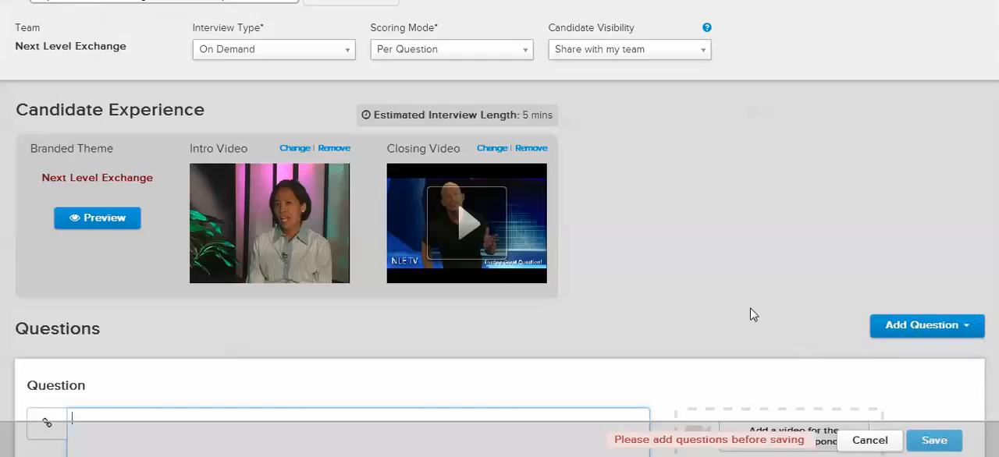
scroll(485, 306, down, 1)
scroll(433, 323, down, 2)
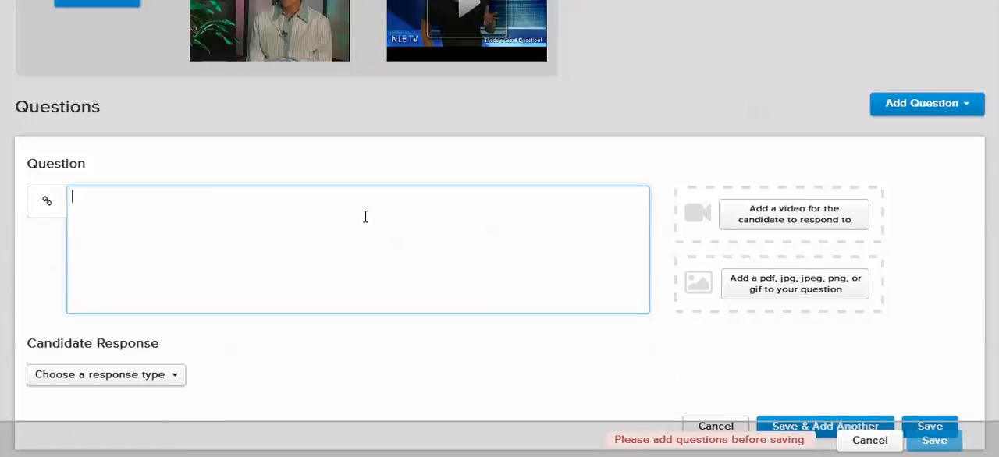
text(Why did yo uapp)
key(BackSpace)
key(BackSpace)
key(BackSpace)
key(BackSpace)
key(BackSpace)
text(u f)
key(BackSpace)
text(ap)
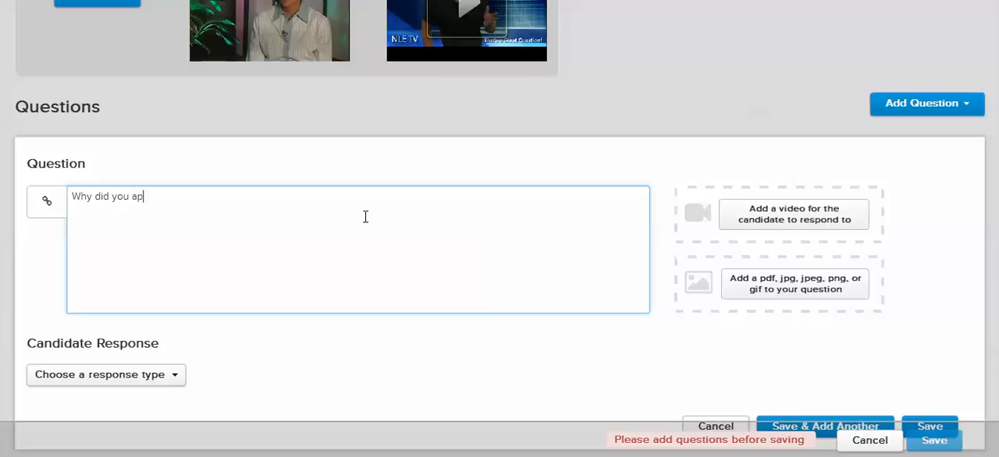
text(ply for htis)
key(BackSpace)
text(th)
key(BackSpace)
key(BackSpace)
text(this position?)
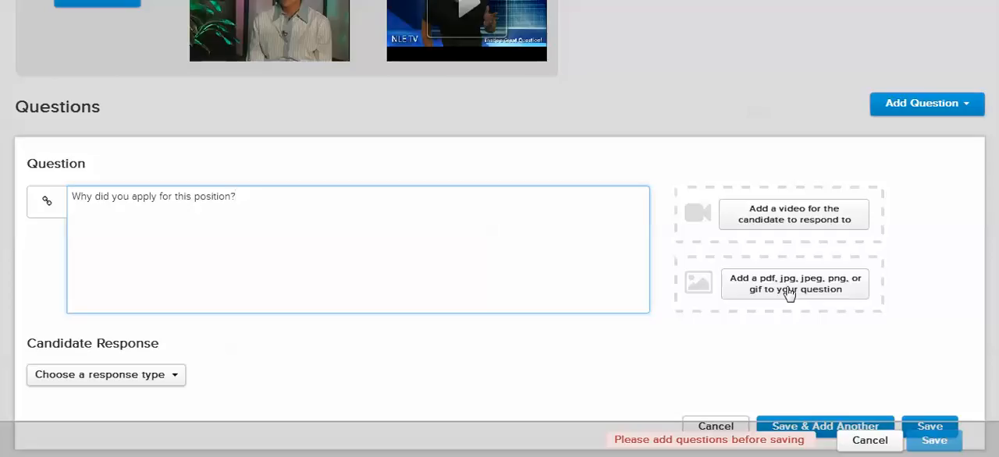
click(48, 212)
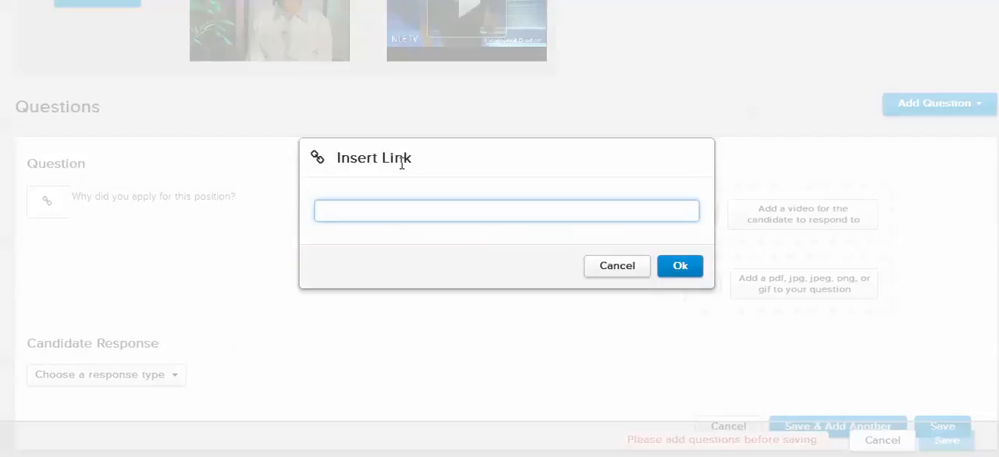
click(626, 271)
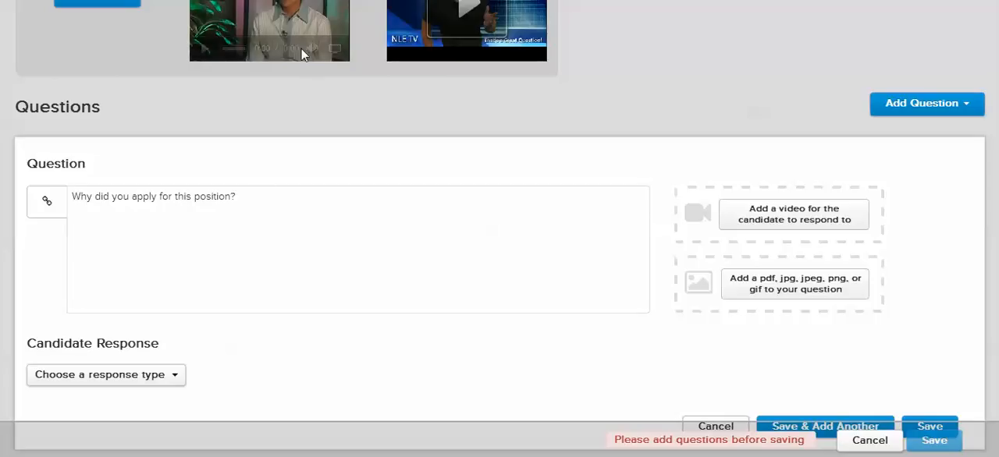
Set the candidate response to Video with limited prep time, and save the question so another one can be added
scroll(241, 283, down, 2)
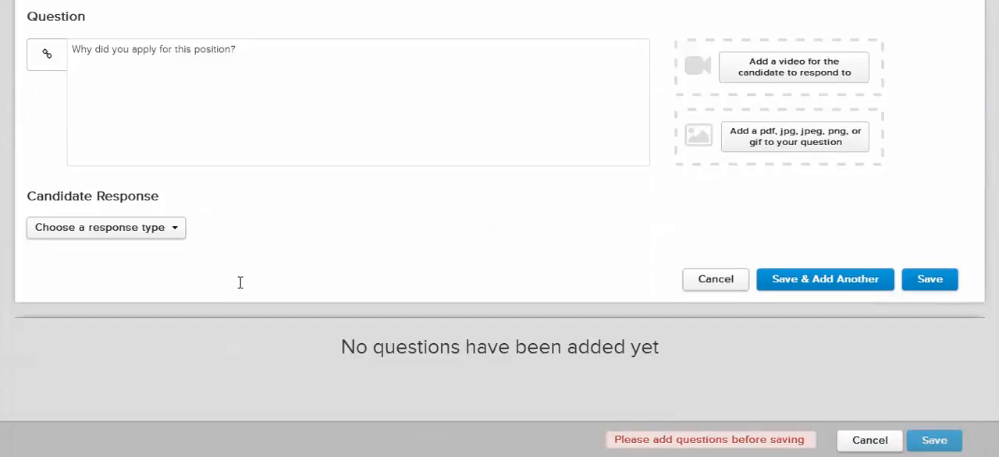
click(173, 230)
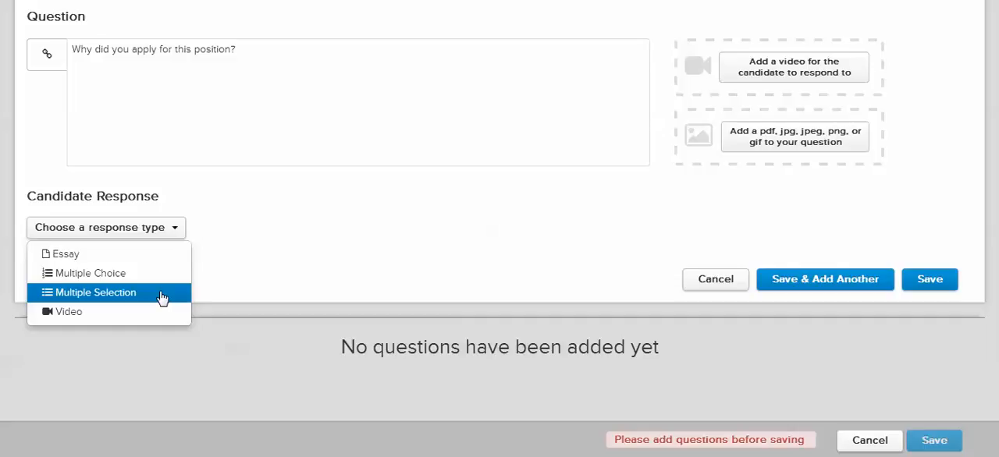
click(82, 312)
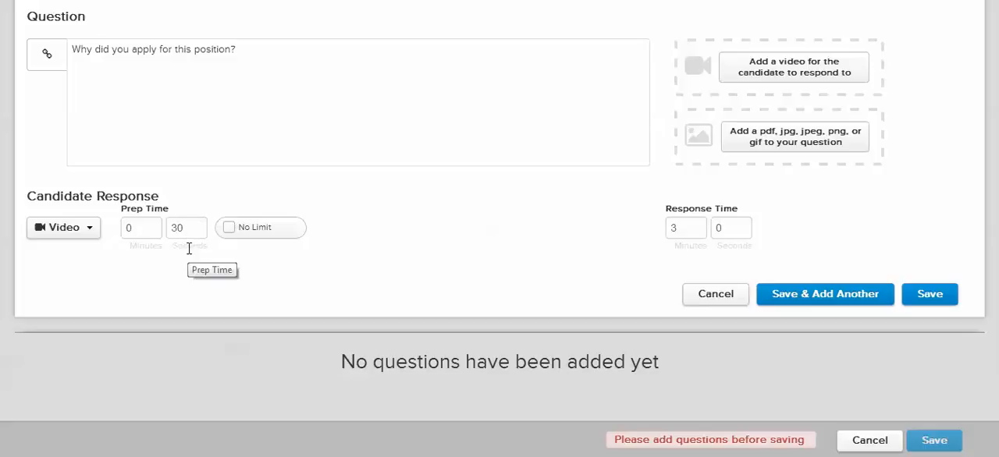
click(229, 230)
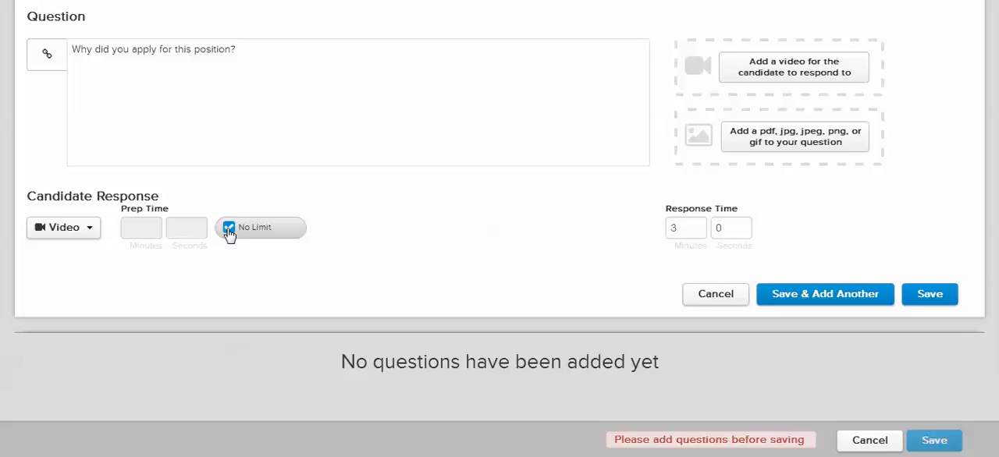
click(228, 230)
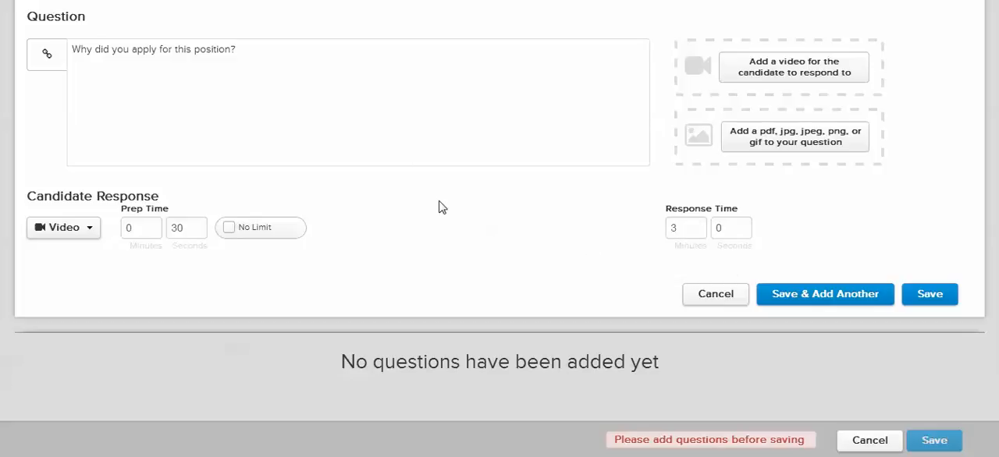
click(796, 294)
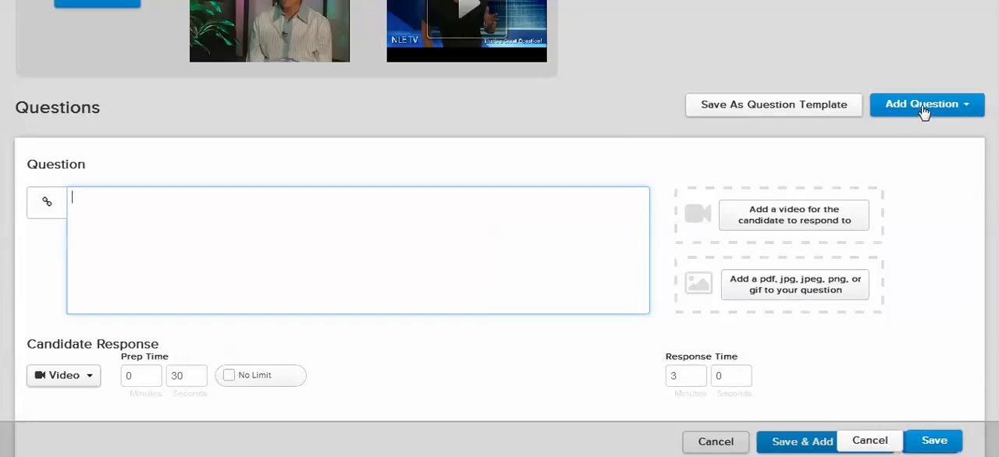
Start another new question reading "What days of week can you work?"
click(903, 112)
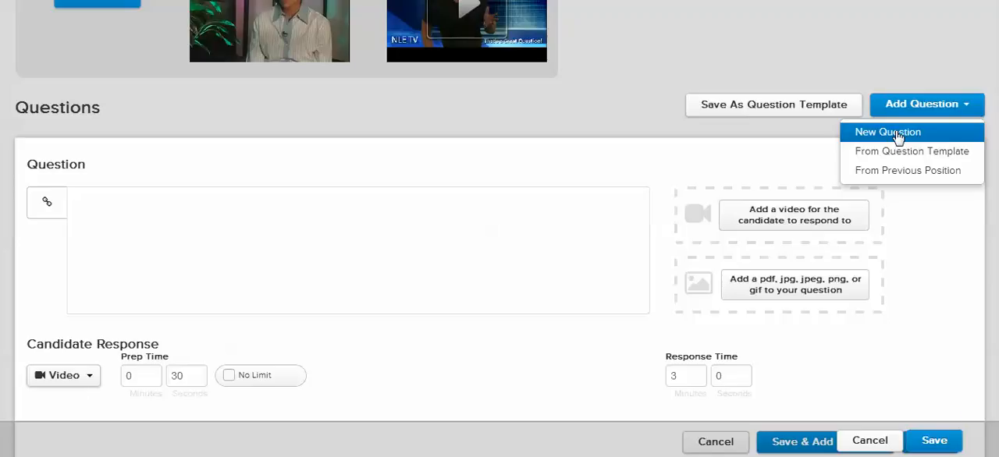
click(897, 134)
click(128, 216)
text(What )
text(days fo hte w)
key(BackSpace)
key(BackSpace)
key(BackSpace)
key(BackSpace)
key(BackSpace)
key(BackSpace)
key(BackSpace)
key(BackSpace)
text(of week can)
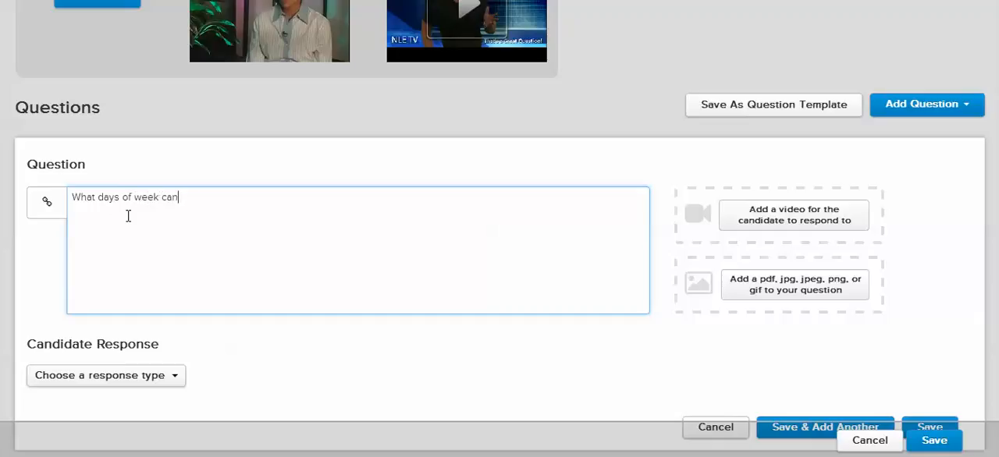
text( you work?)
Set the work-days question's response type to Multiple Choice and enter Mon and Tues as its first two options
scroll(245, 366, down, 1)
click(156, 304)
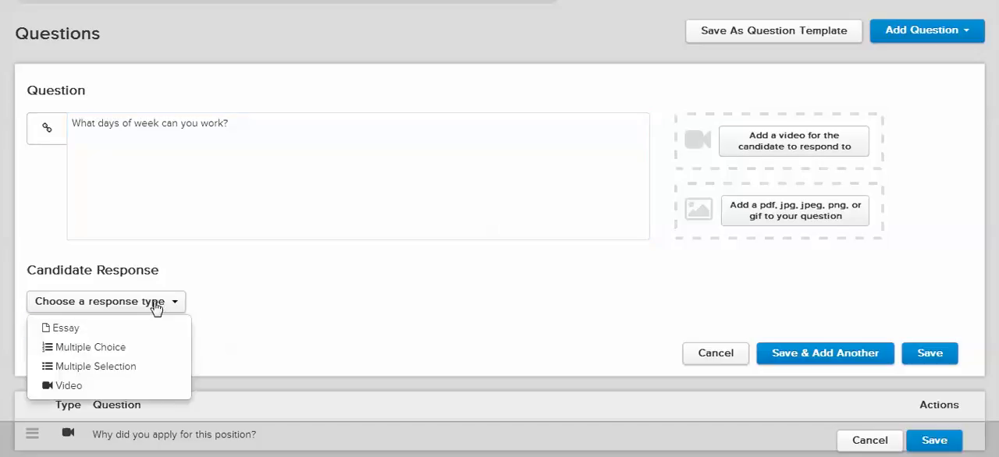
click(134, 355)
scroll(258, 285, down, 1)
click(210, 277)
text(MO)
text(on)
key(Tab)
text(Tues)
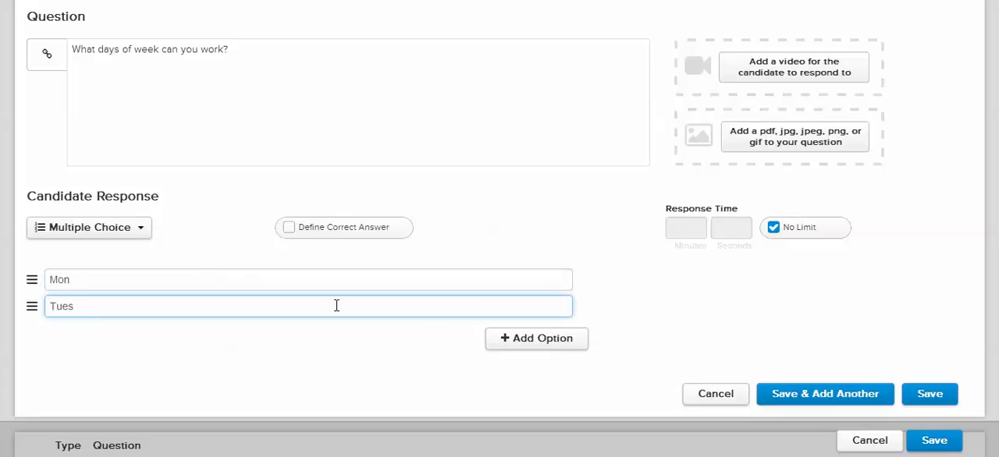
Add a third answer option, Wed, and turn on Define Correct Answer for the question
click(517, 341)
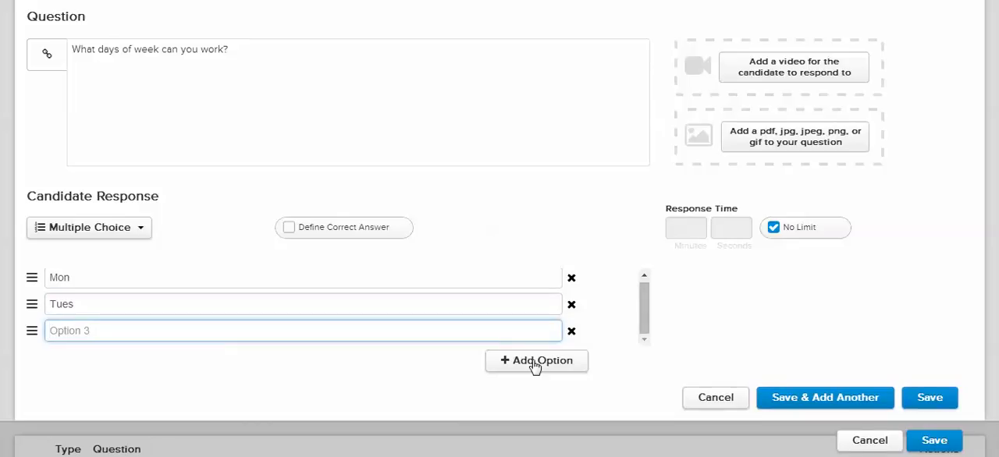
text(WEd)
key(BackSpace)
key(BackSpace)
text(ed)
click(288, 229)
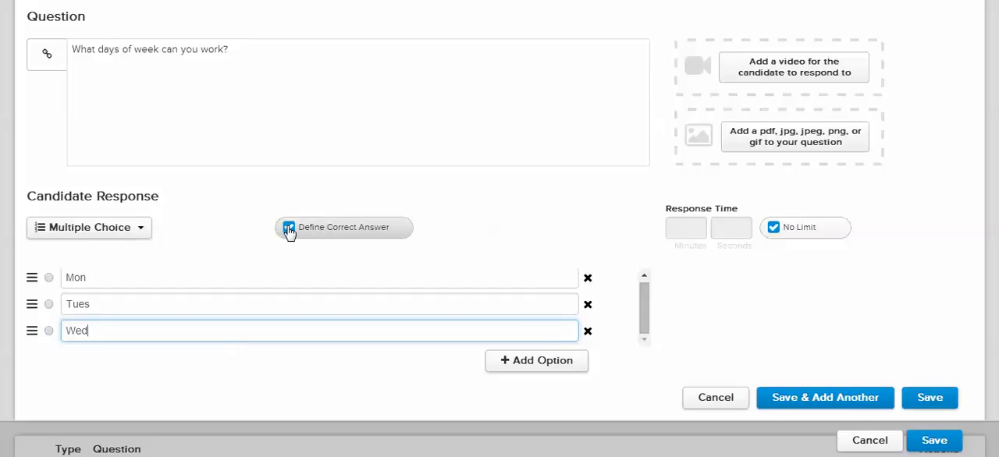
Mark Tues as the correct answer, and try a limited response time before restoring No Limit
click(50, 306)
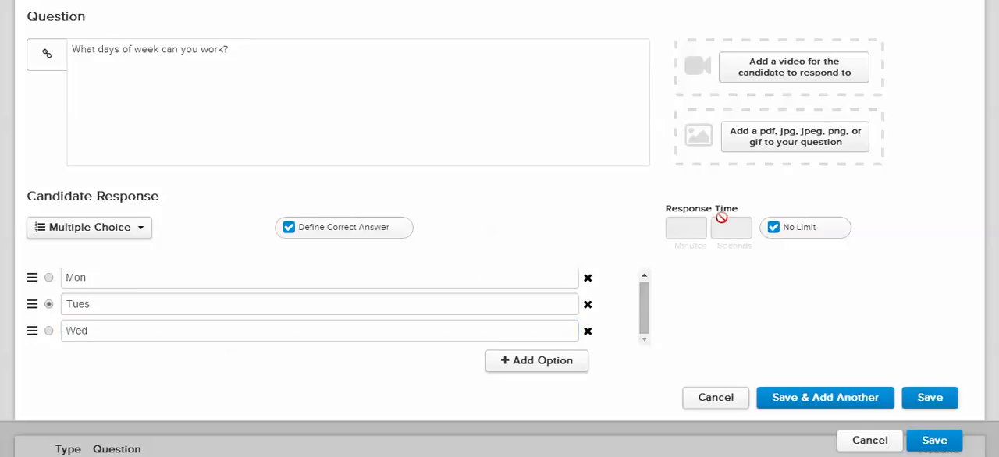
click(774, 230)
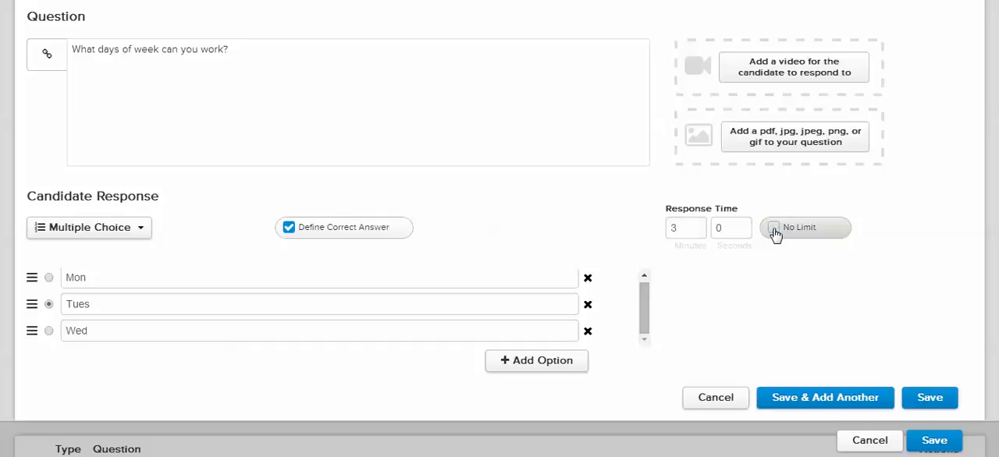
click(696, 232)
click(775, 230)
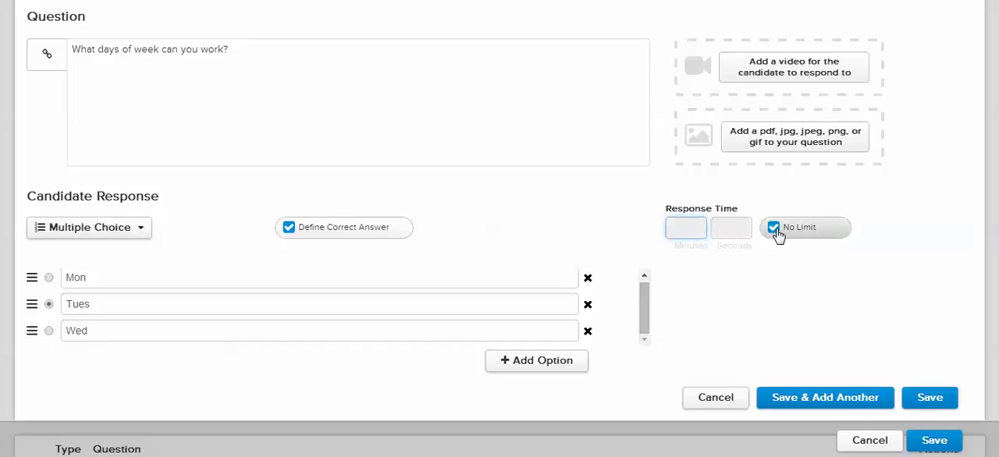
Switch the work-days question's response type to Multiple Selection and save it so another question can be added
click(99, 228)
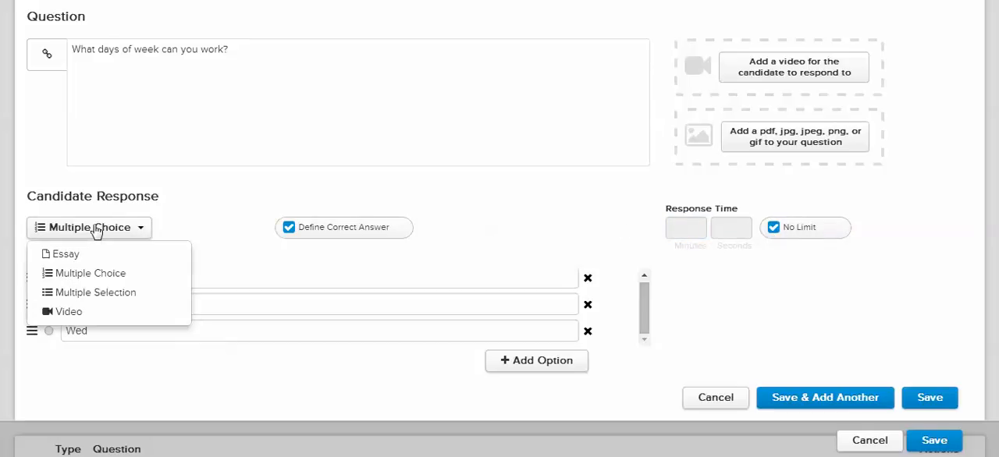
click(112, 294)
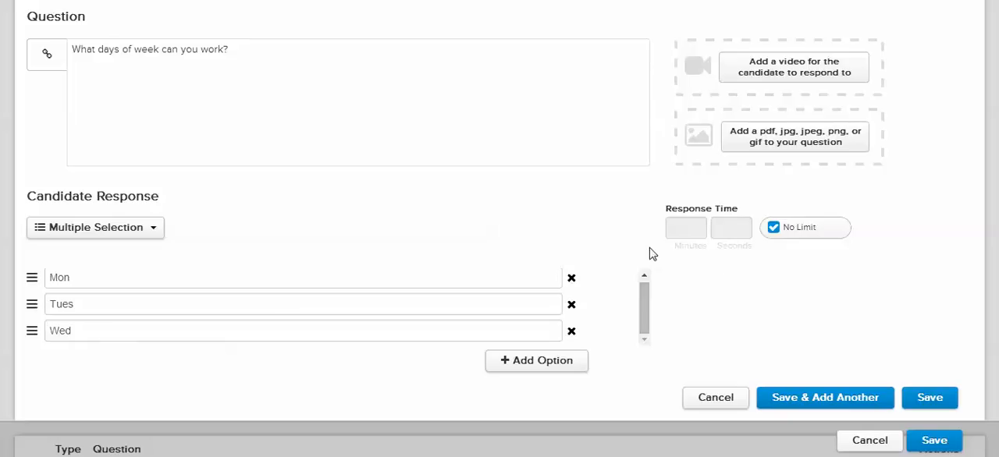
click(796, 400)
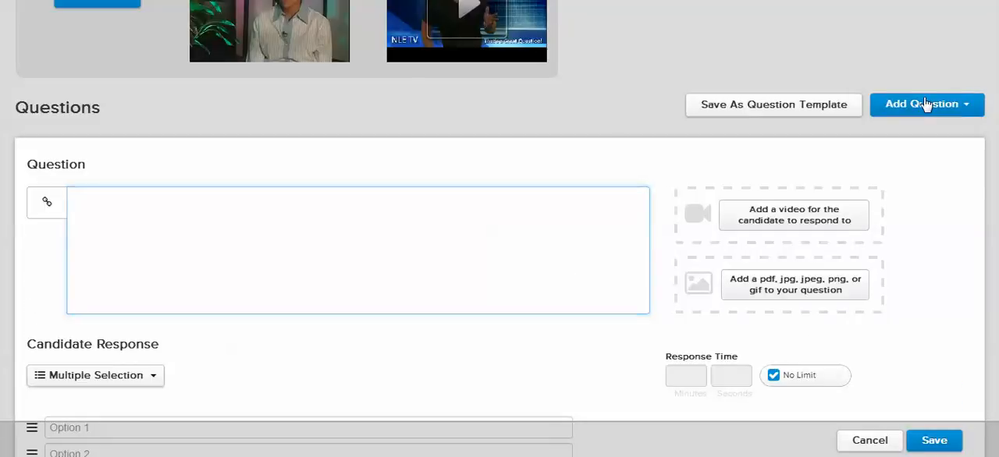
Start a new question reading "Give us your best tweet."
click(890, 104)
click(888, 132)
click(397, 238)
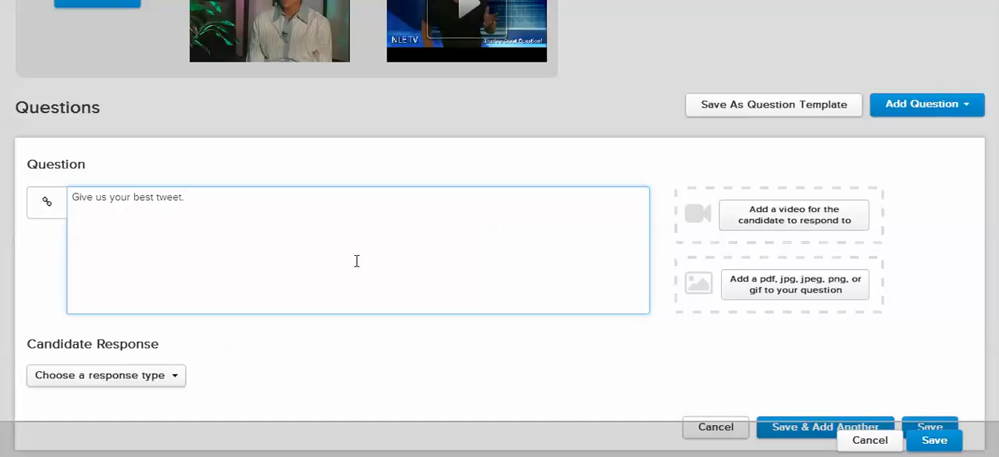
Set the tweet question's response type to Essay and limit the candidate response to 140 characters
click(153, 376)
click(113, 405)
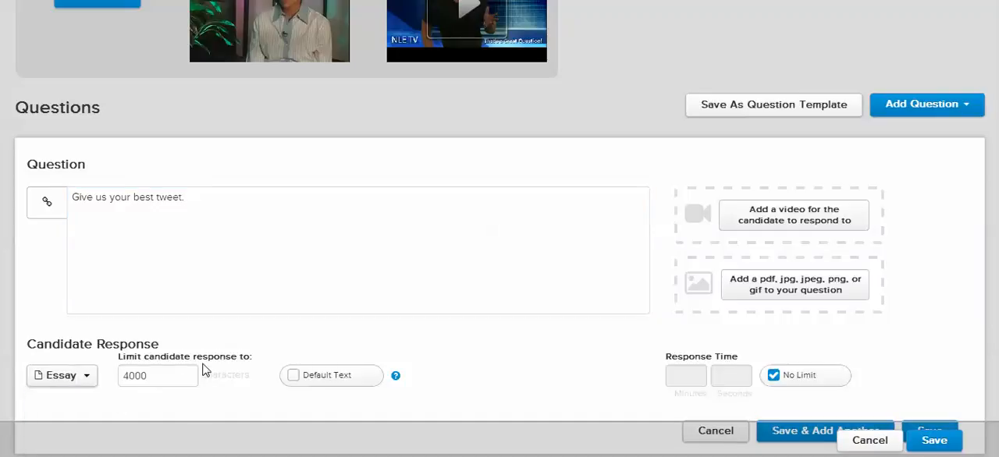
double_click(166, 379)
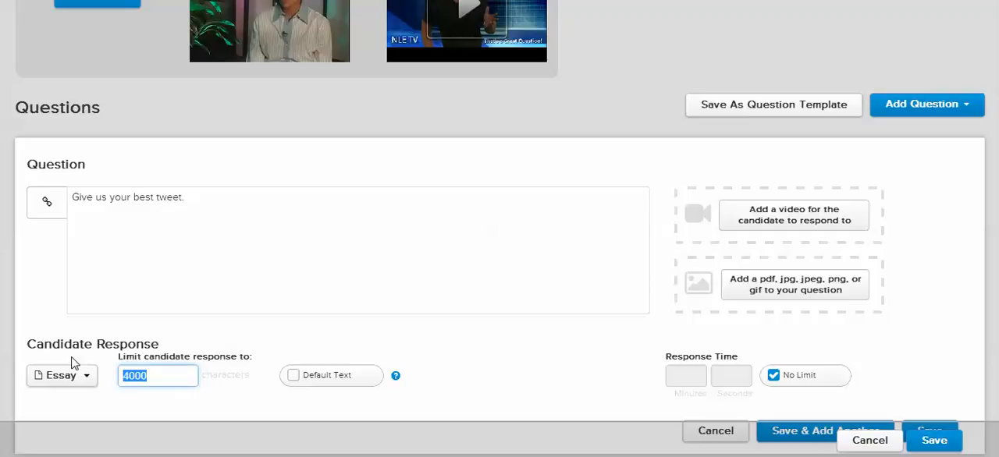
text(1)
scroll(263, 377, down, 1)
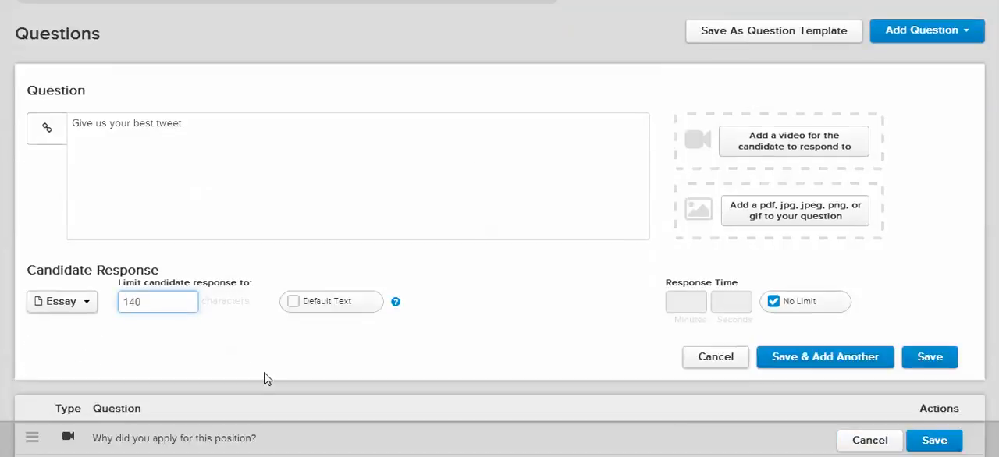
Turn on Default Text for the essay response, and try a limited response time before restoring No Limit
click(294, 305)
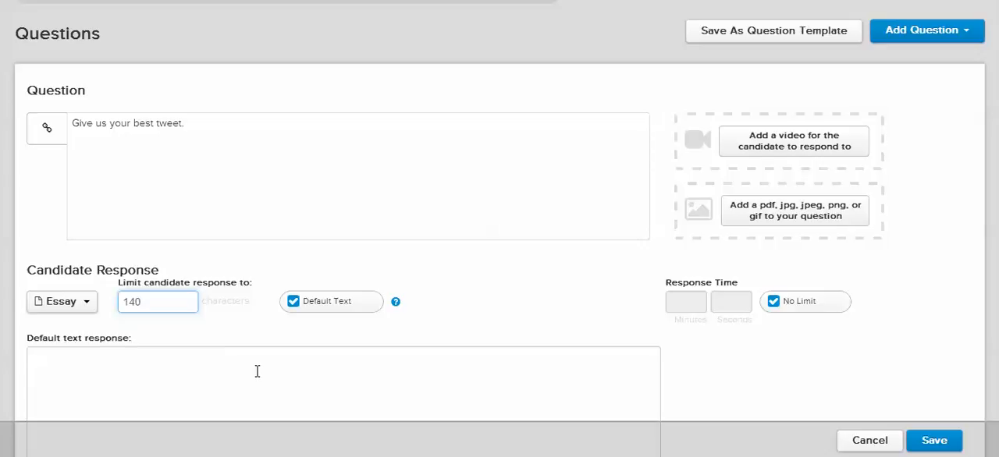
scroll(257, 371, down, 1)
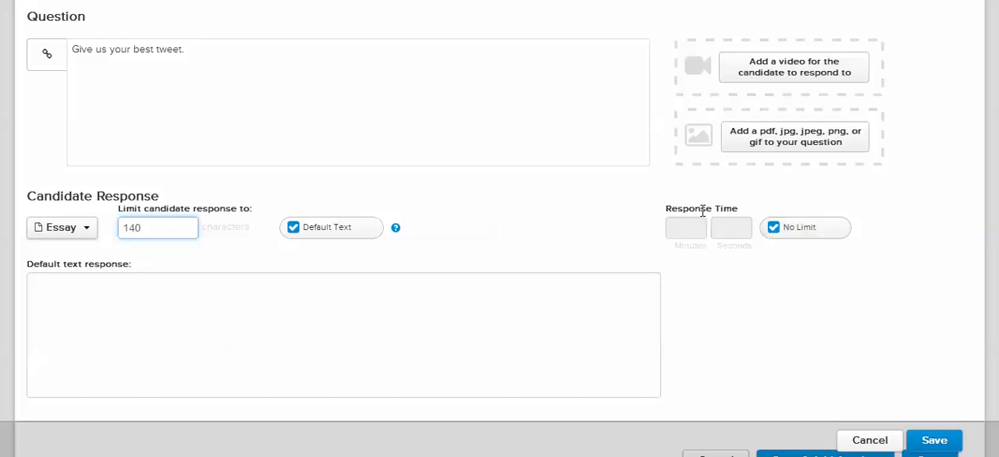
click(773, 234)
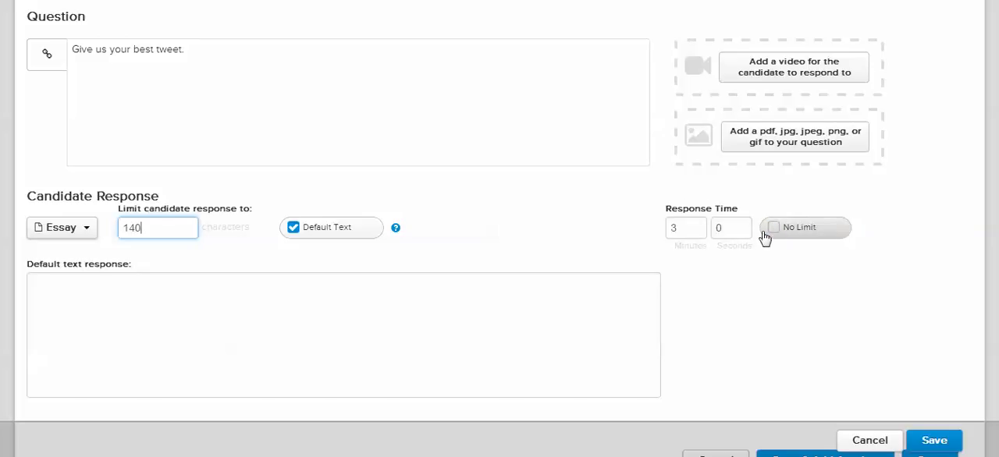
click(773, 228)
Turn off Default Text for the tweet question and save the question
scroll(770, 303, down, 3)
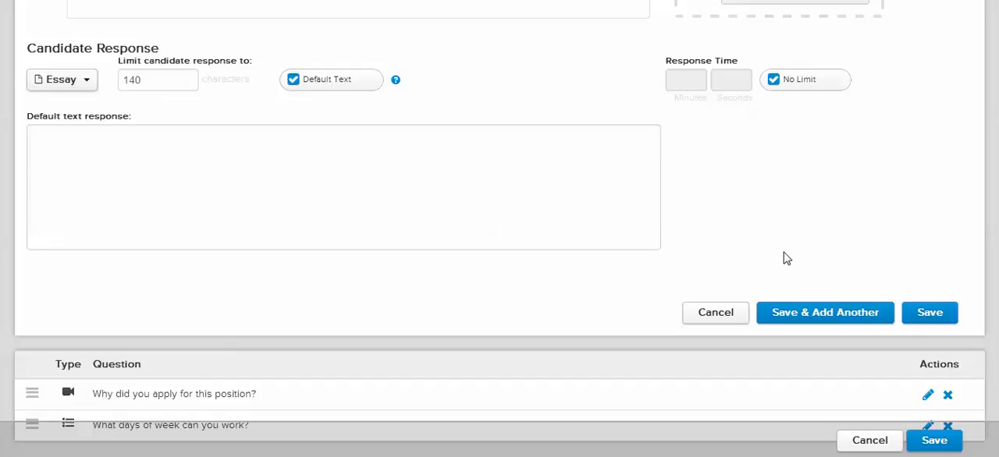
click(925, 315)
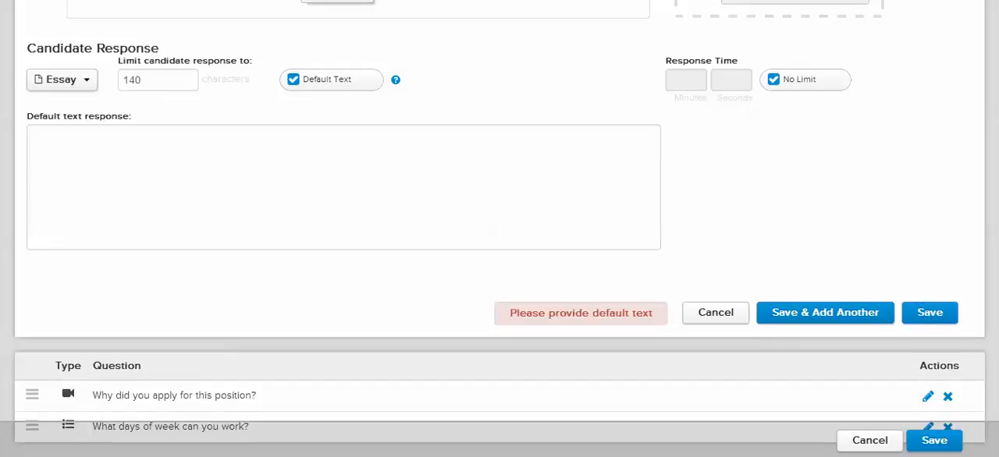
click(294, 79)
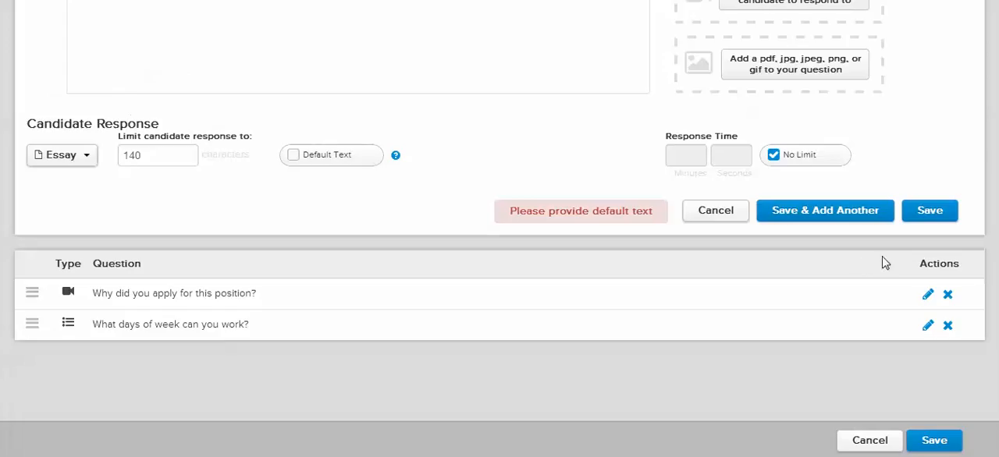
click(925, 220)
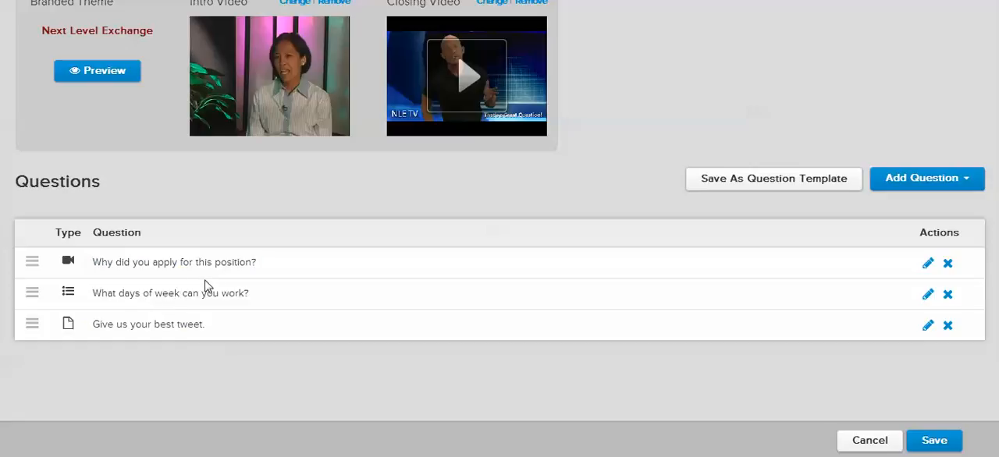
Try reordering the questions in the list, and restore the order of video, work-days and tweet question
drag(34, 323, 31, 292)
drag(31, 332, 32, 268)
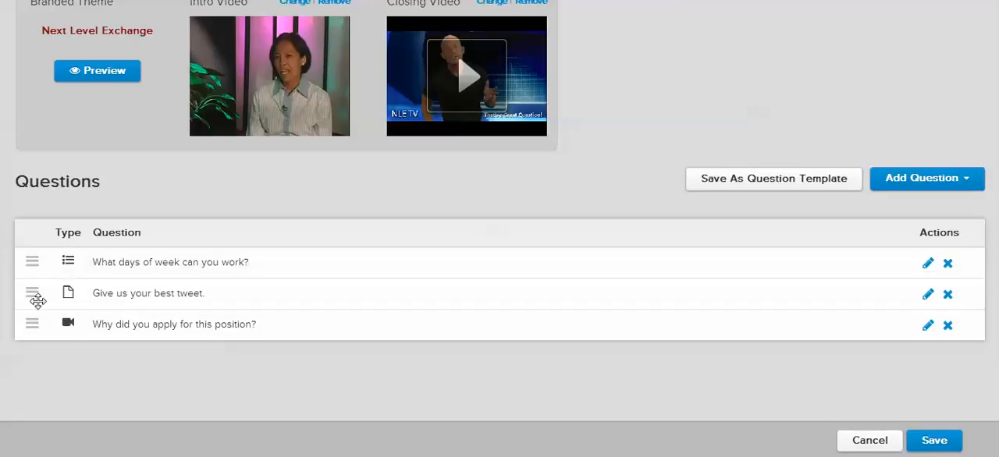
drag(34, 317, 33, 263)
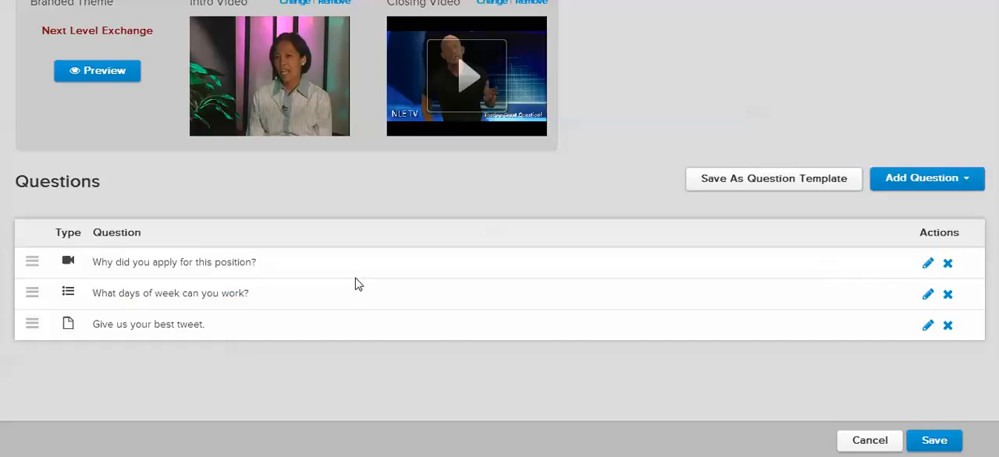
Save the three questions as a question template named "test template8"
click(734, 185)
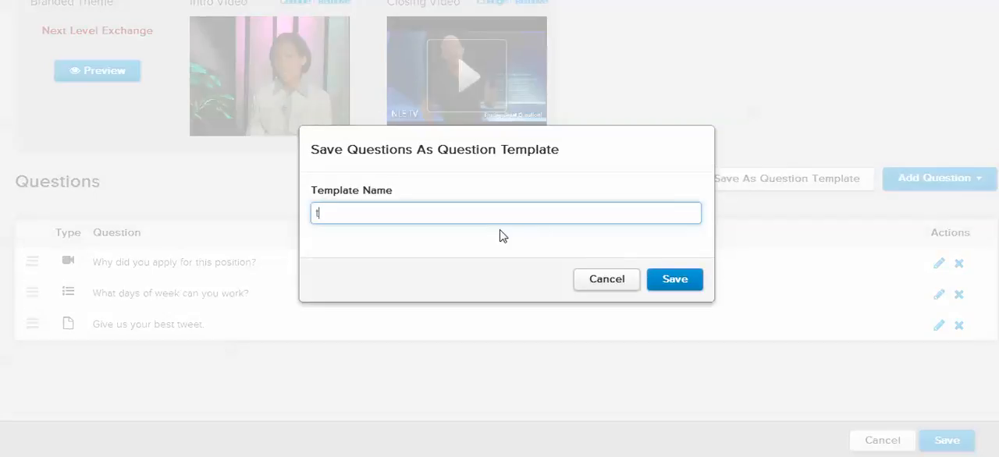
text(test template8)
click(672, 282)
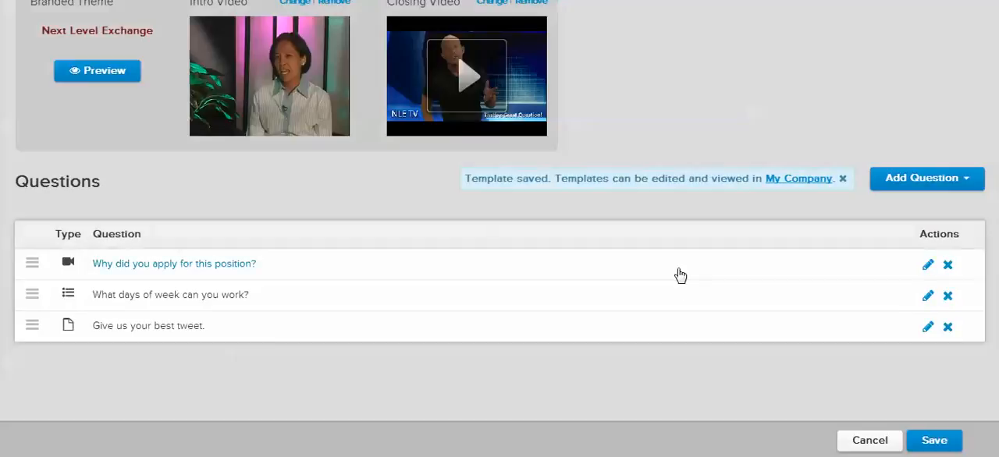
Look through the question templates available for adding questions, and close the list without adding any
click(924, 182)
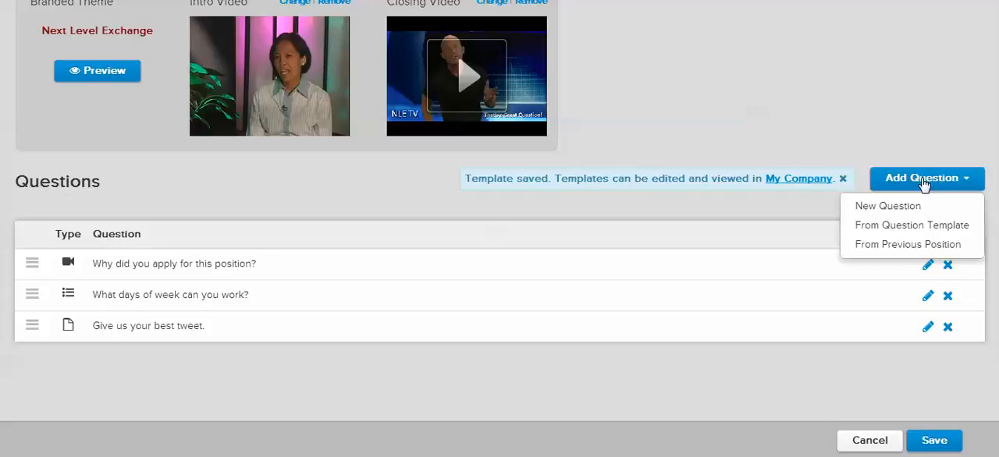
click(918, 234)
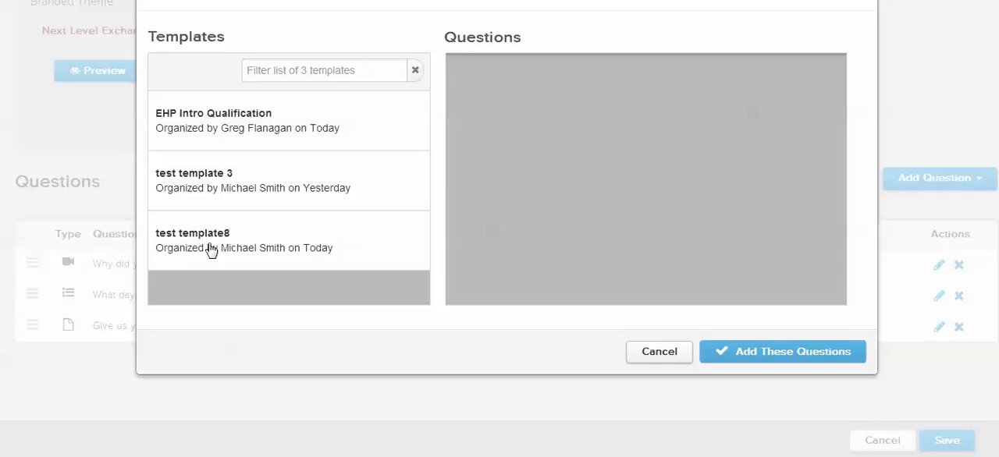
click(653, 357)
Add the questions from the previous position NLE Test Position to the question list
click(900, 184)
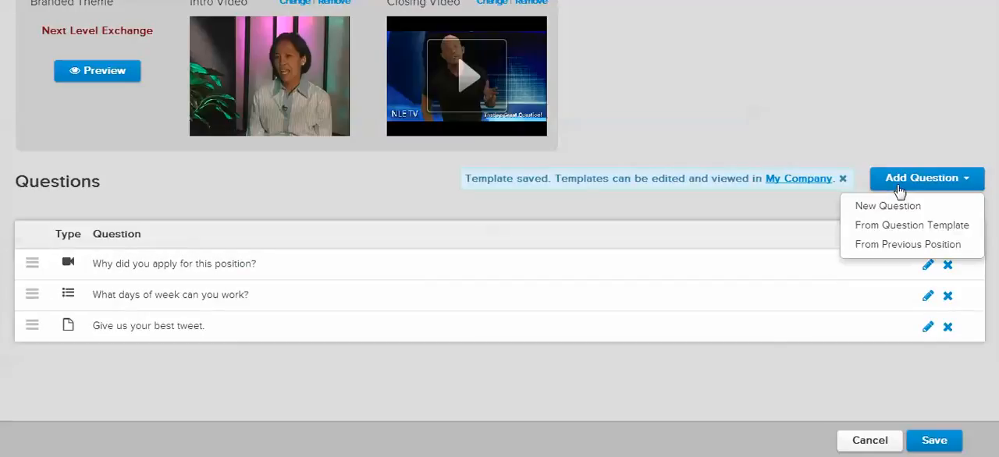
click(899, 248)
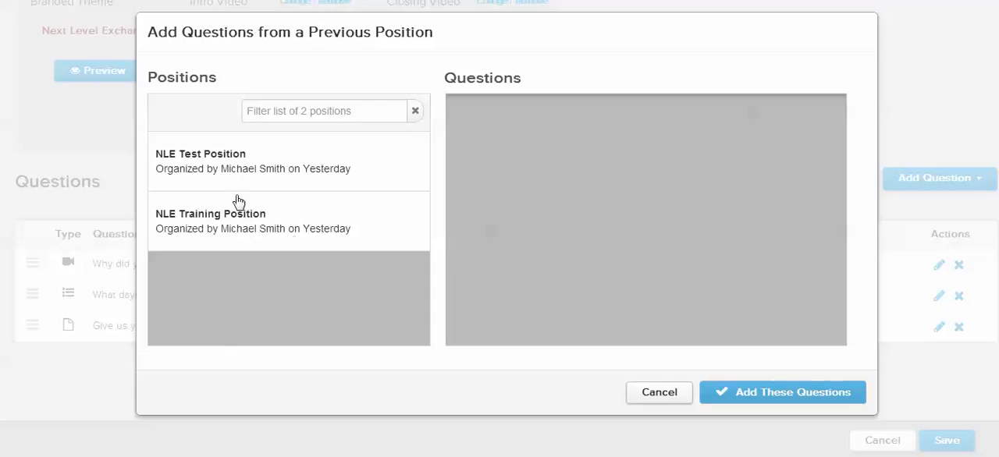
click(197, 156)
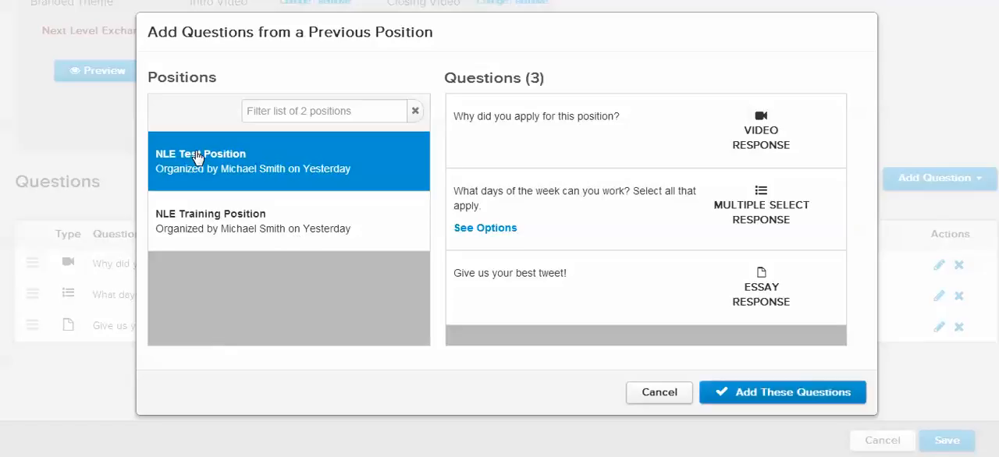
click(795, 398)
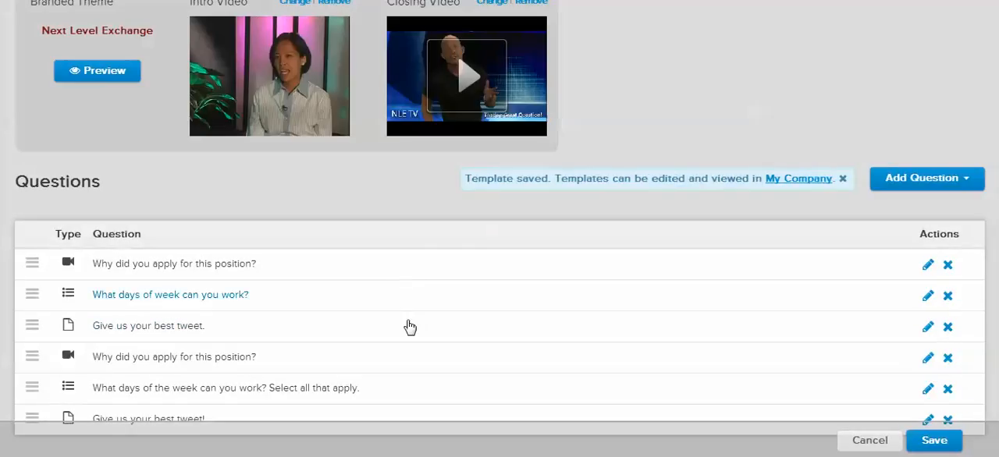
Delete the three questions added from the previous position, and save the Test position
scroll(410, 326, down, 2)
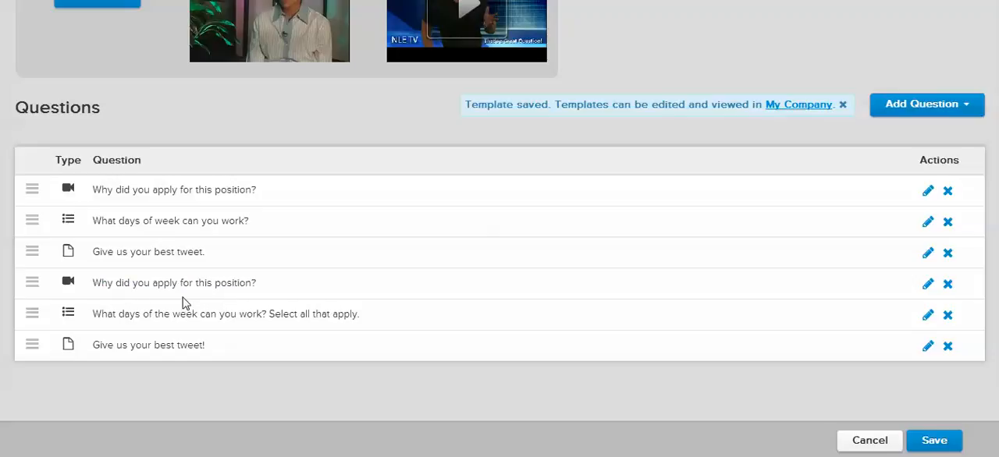
click(948, 284)
click(544, 239)
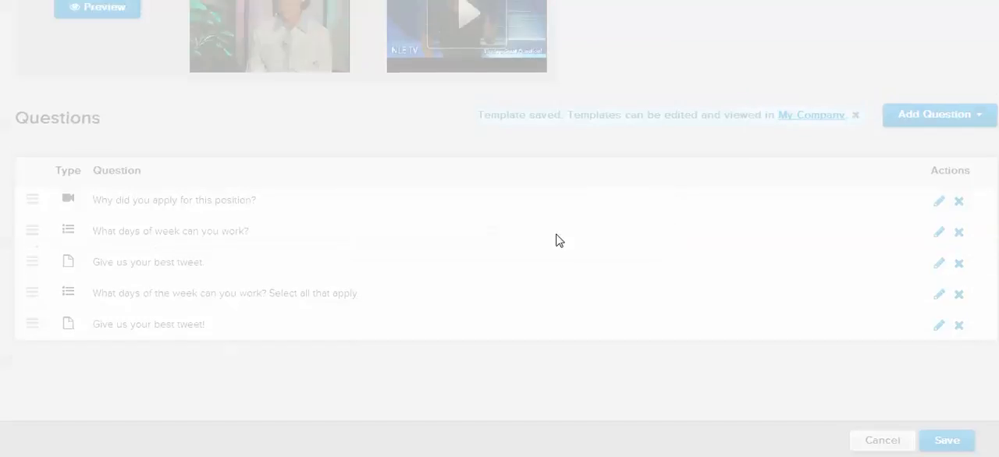
click(947, 296)
click(565, 233)
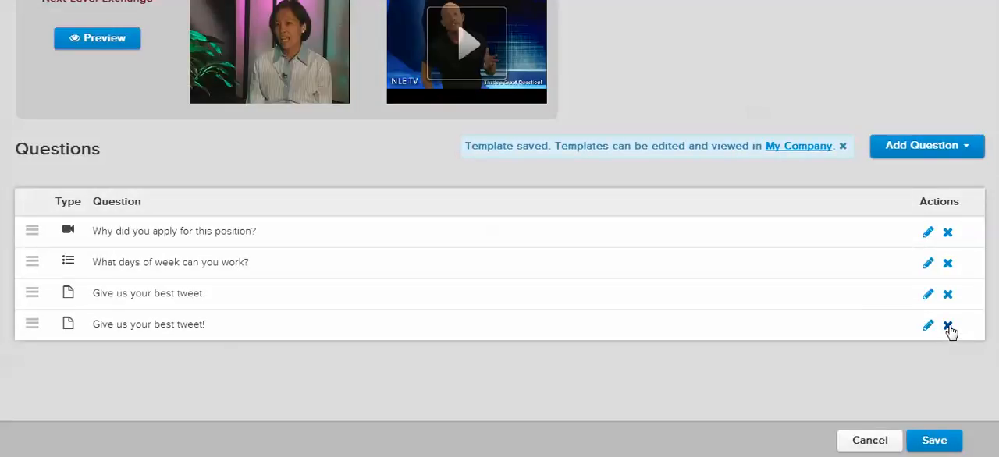
click(957, 327)
click(623, 239)
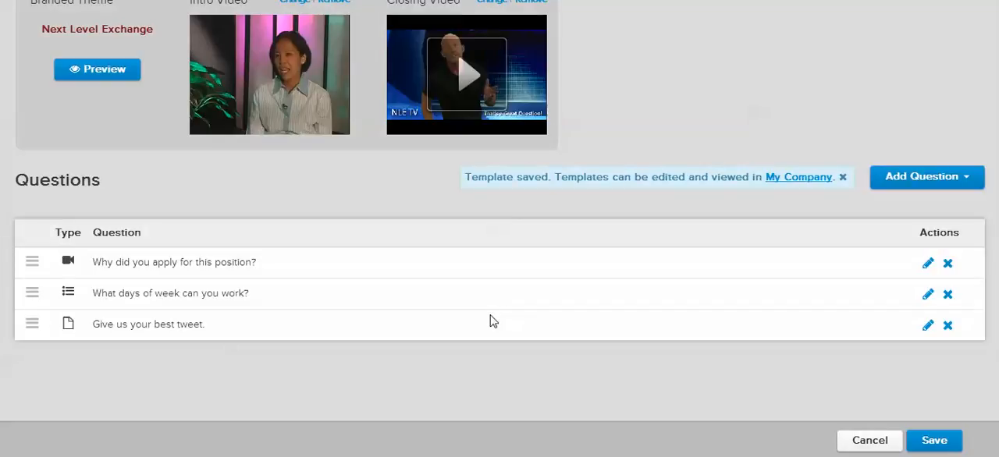
click(929, 441)
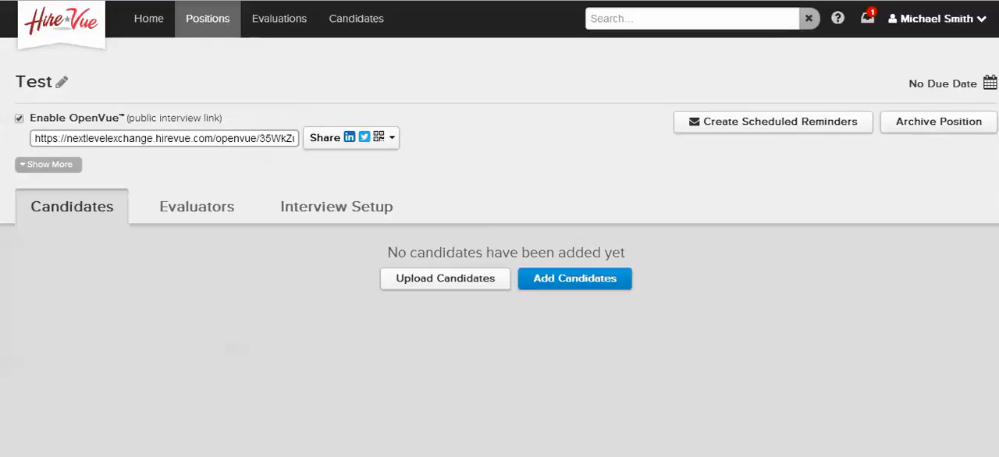
View the QR code for sharing the position's public interview link, and close it
click(331, 143)
click(334, 209)
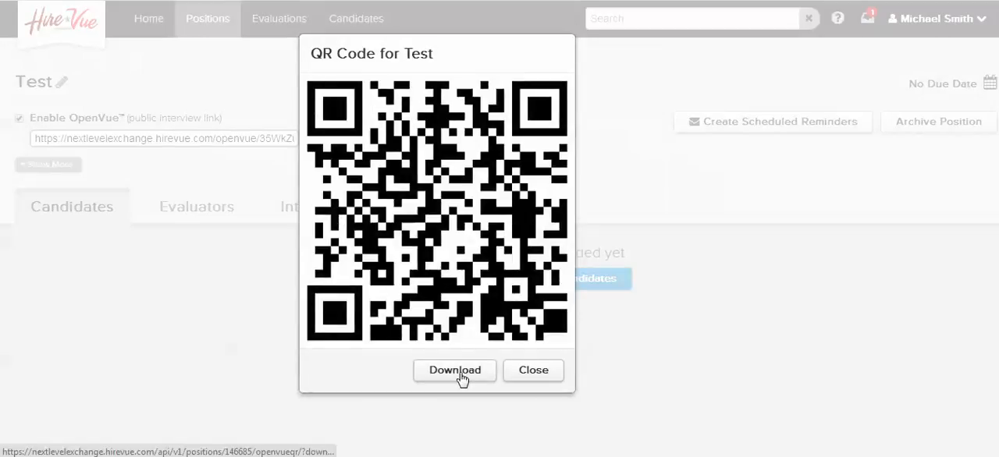
click(539, 372)
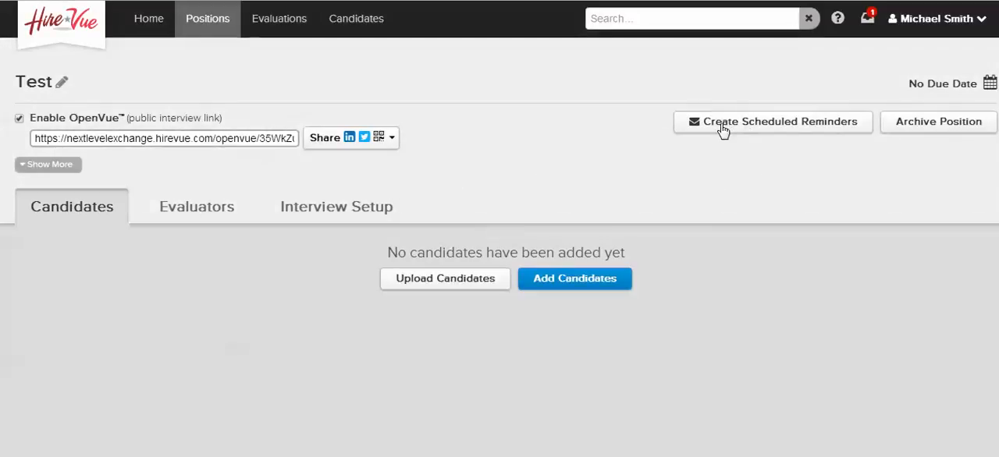
Turn on email reminders in the position's scheduled reminders, review the custom message field, and discard the reminder settings
click(761, 125)
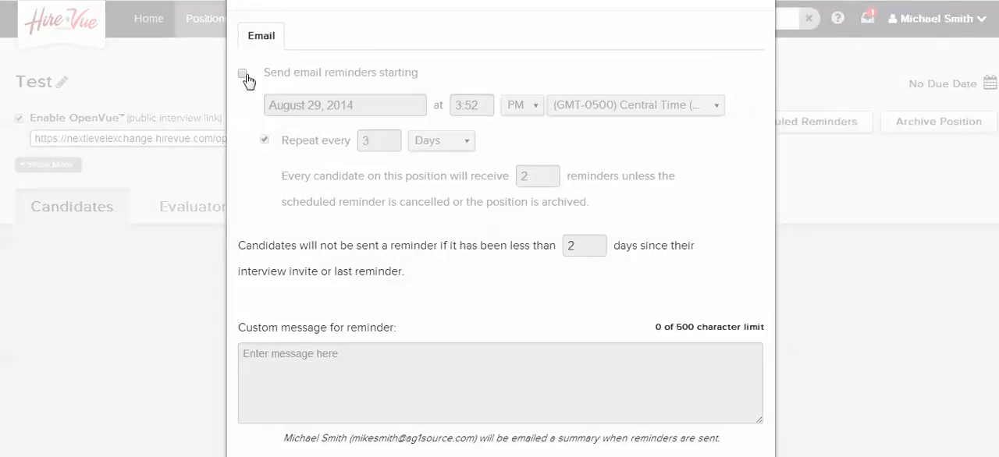
click(242, 75)
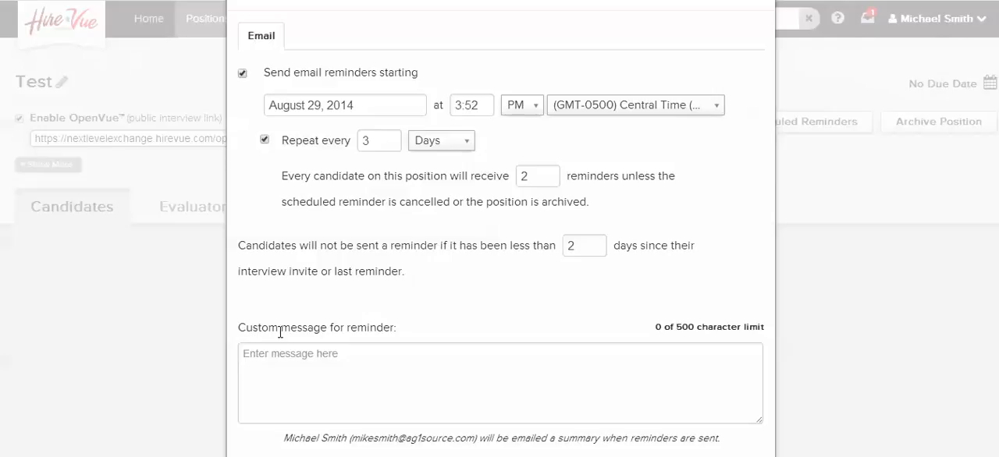
click(359, 356)
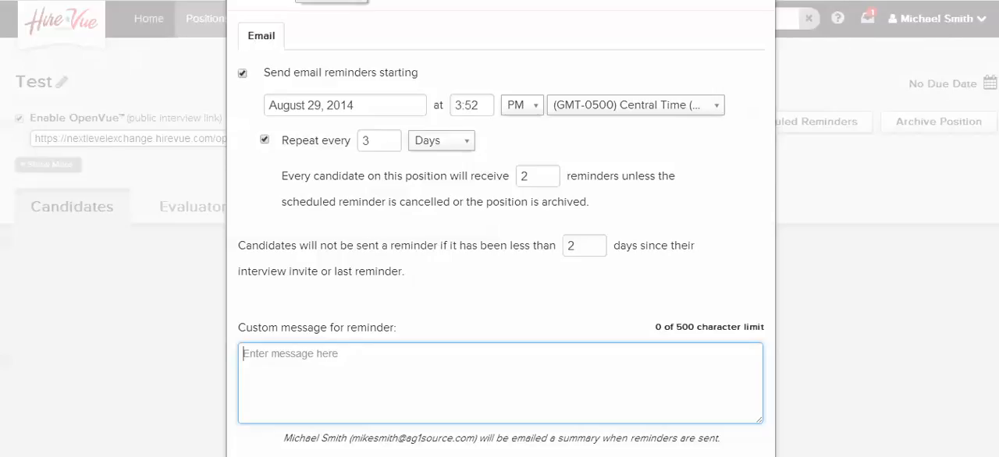
scroll(559, 166, down, 1)
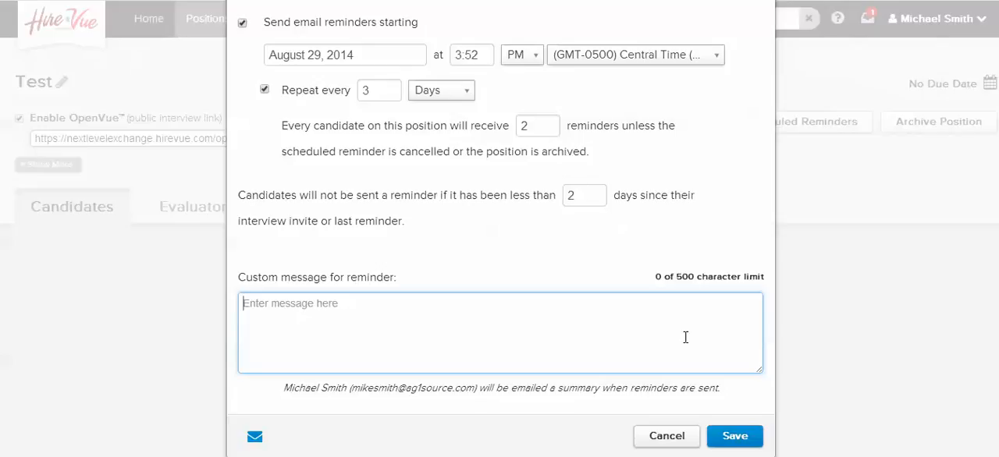
click(660, 444)
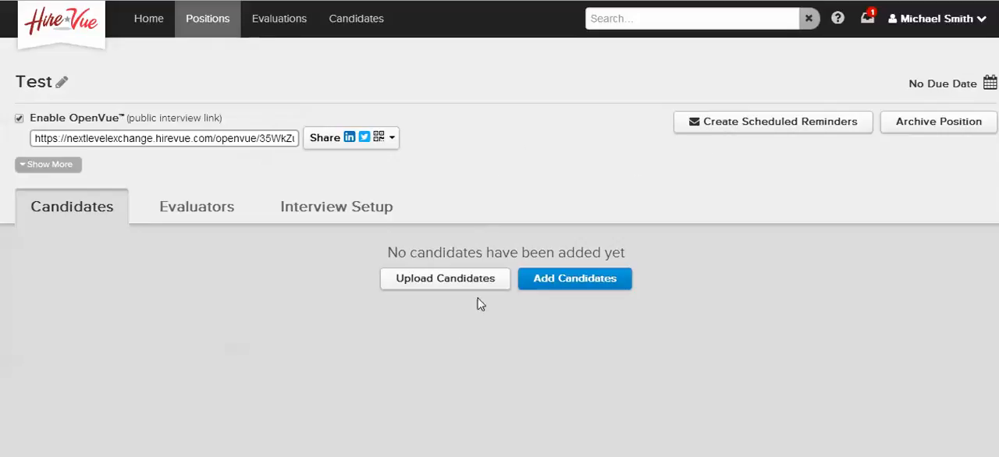
View the example CSV layout for uploading candidates, and close the upload without choosing a file
click(440, 288)
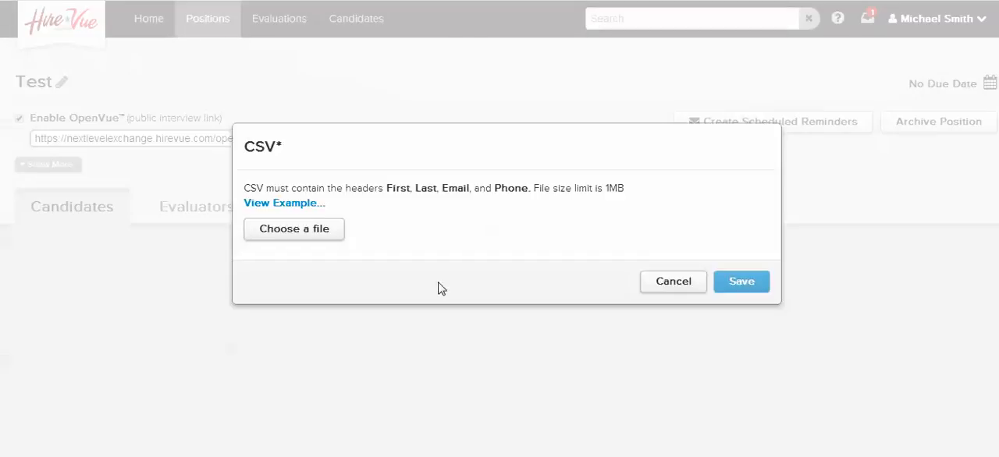
click(254, 204)
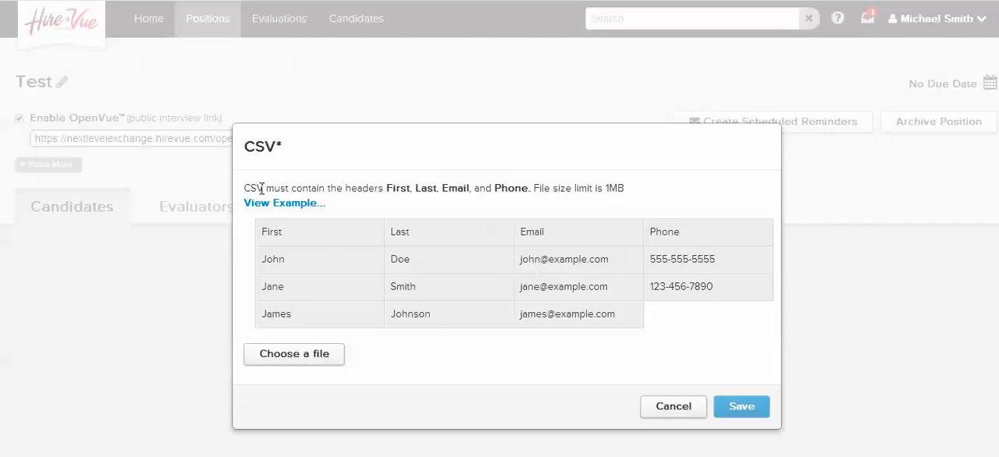
click(681, 413)
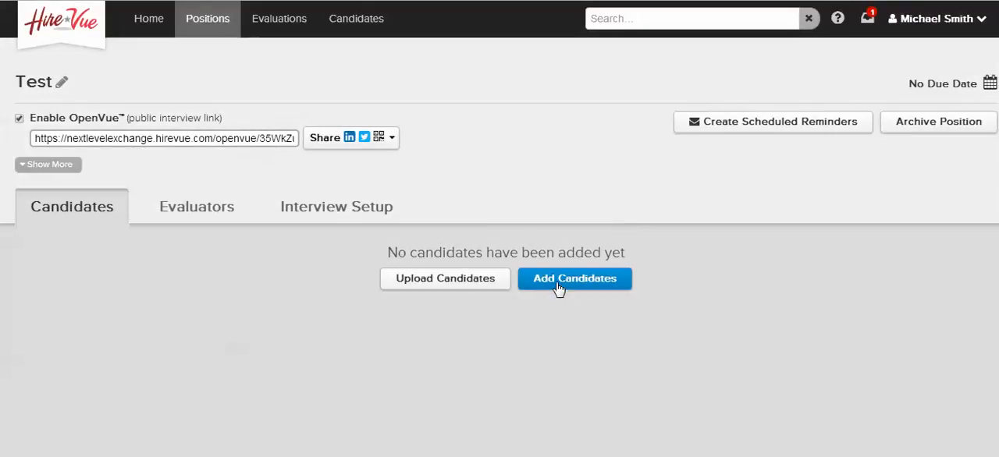
Add one candidate to the Test position with the candidate's first name, last name and email, and save the entry
click(559, 286)
click(231, 187)
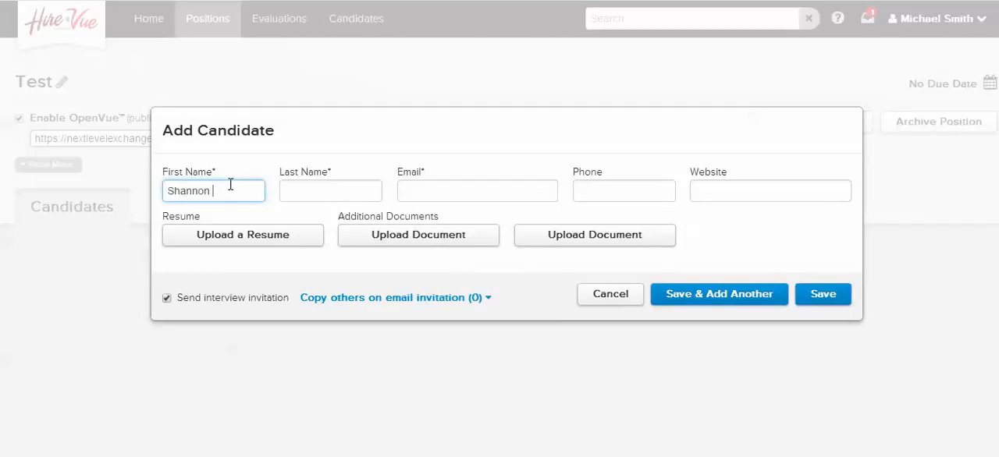
key(Tab)
key(Tab)
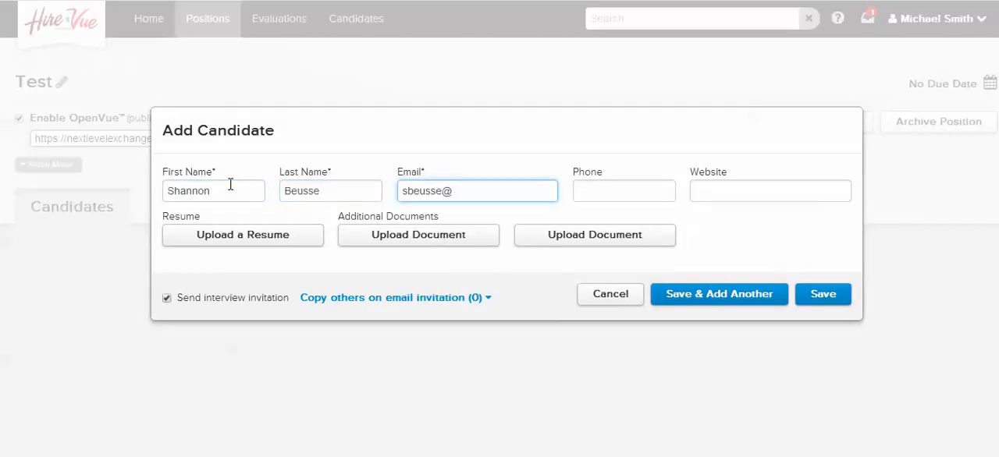
click(827, 301)
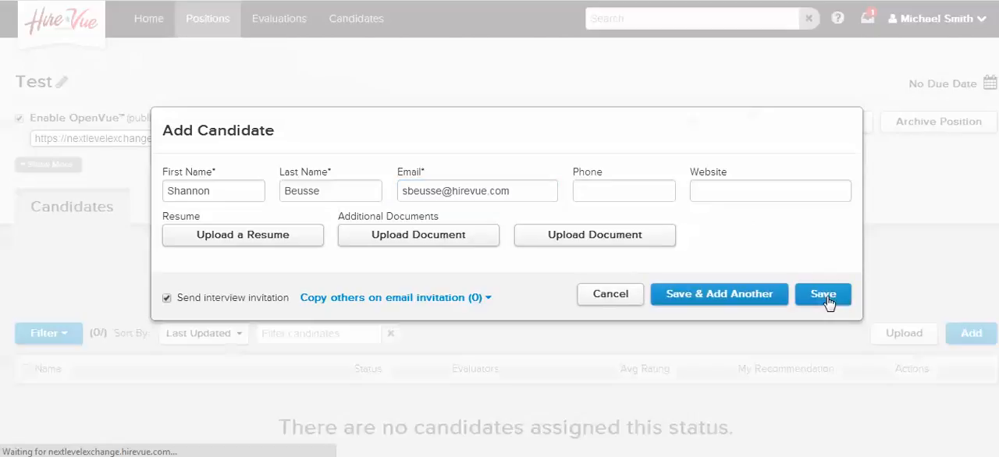